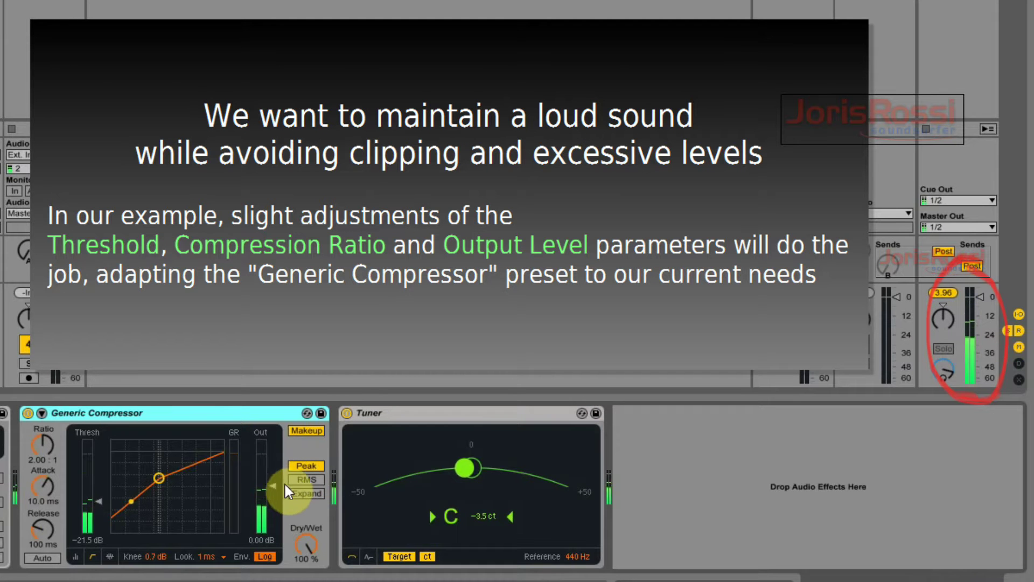
Adjust the Generic Compressor to a threshold of -17.1 dB, a 2.40:1 ratio and an output level of -3.63 dB
{"action": "left_click_drag", "start_coordinate": [276, 484], "coordinate": [269, 486]}
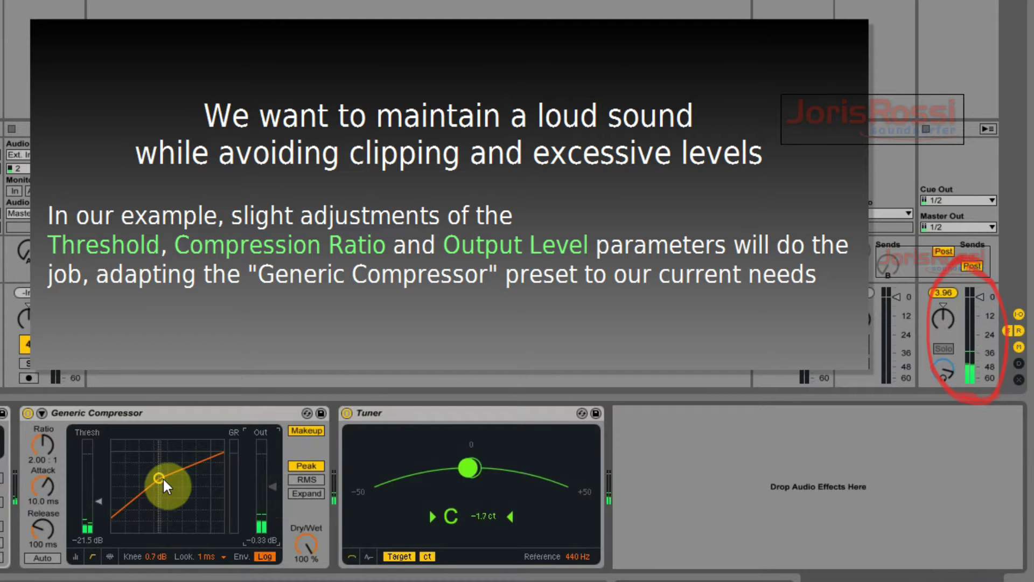
{"action": "left_click_drag", "start_coordinate": [161, 476], "coordinate": [169, 470]}
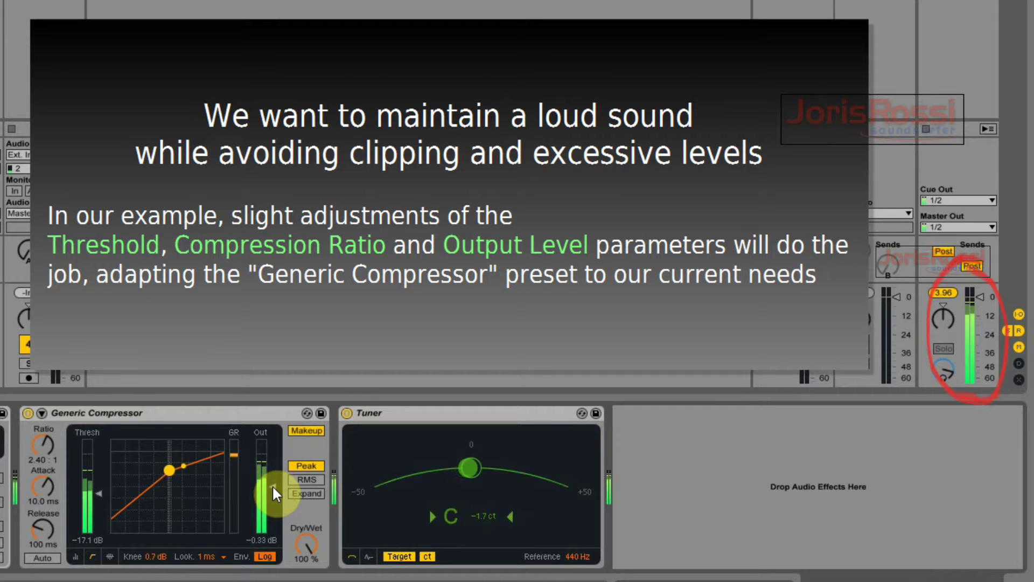
{"action": "left_click_drag", "start_coordinate": [273, 485], "coordinate": [267, 485]}
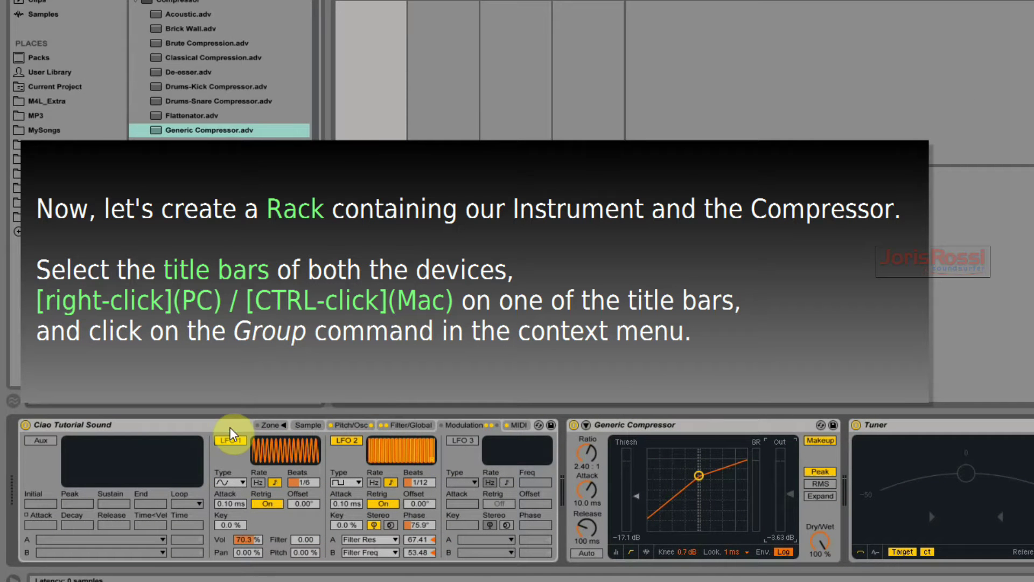
Group the Ciao Tutorial Sound instrument and the Generic Compressor into one rack
{"action": "left_click", "coordinate": [231, 429]}
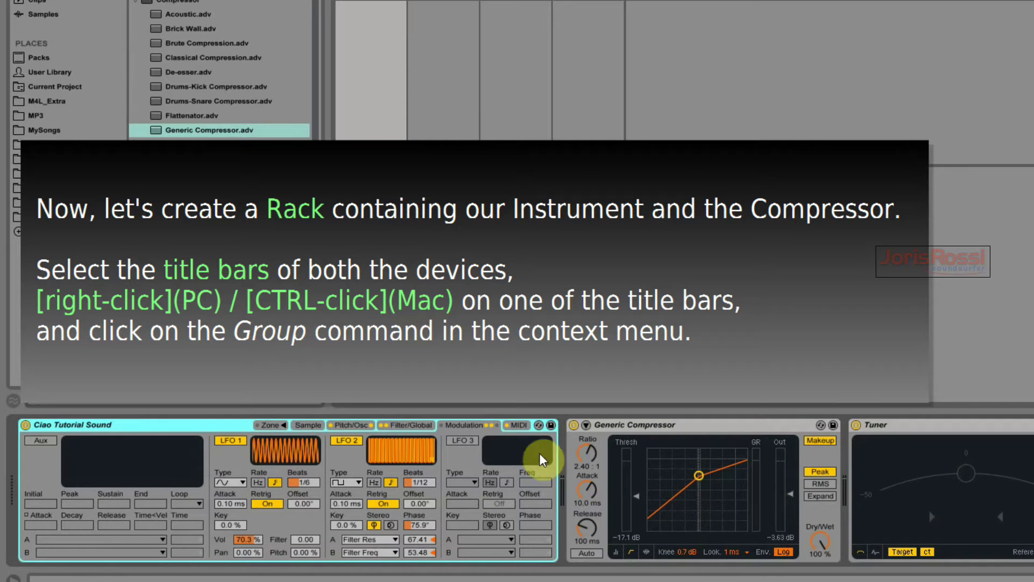
{"action": "left_click", "coordinate": [719, 428], "text": "shift"}
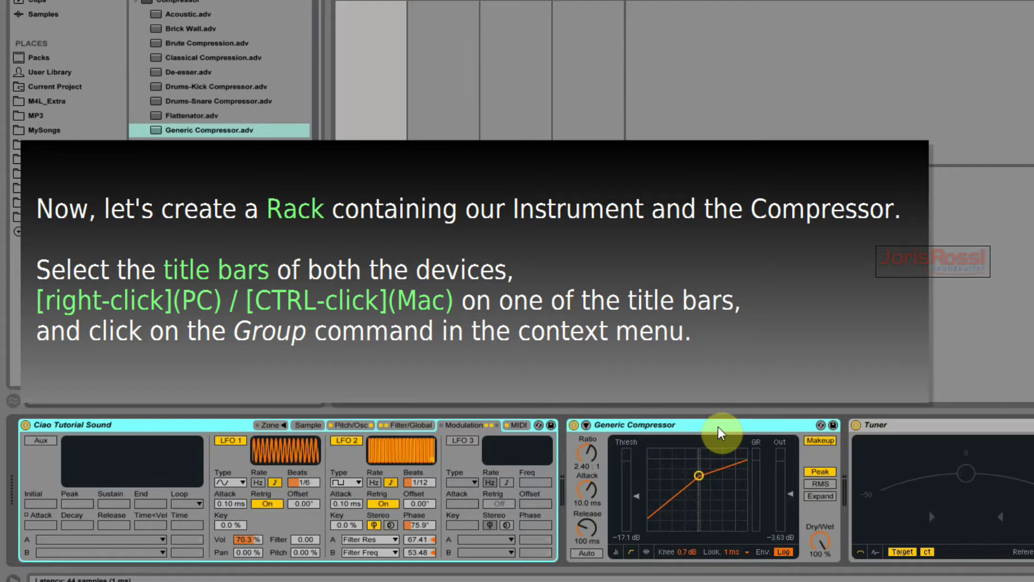
{"action": "right_click", "coordinate": [720, 431]}
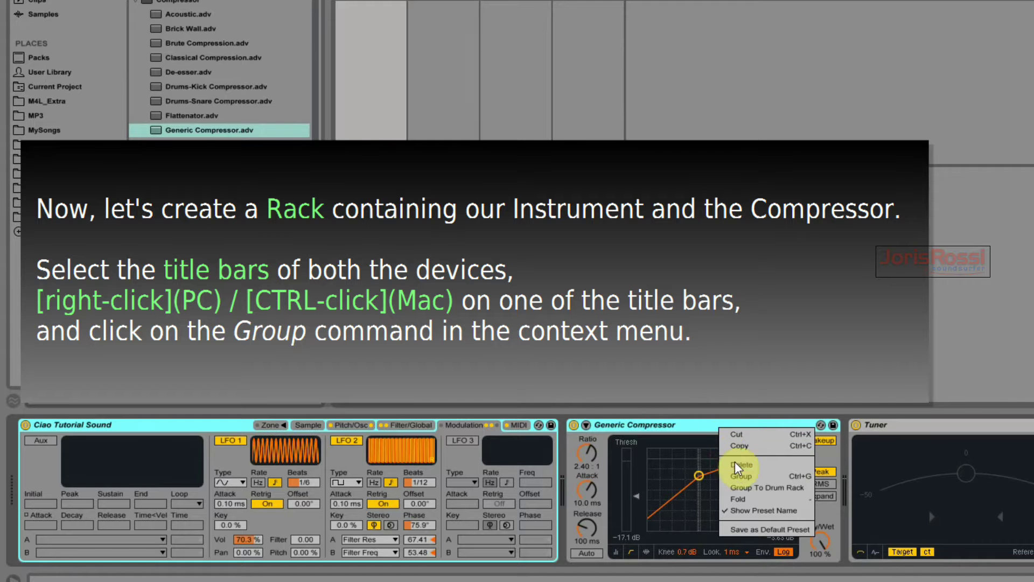
{"action": "left_click", "coordinate": [741, 477]}
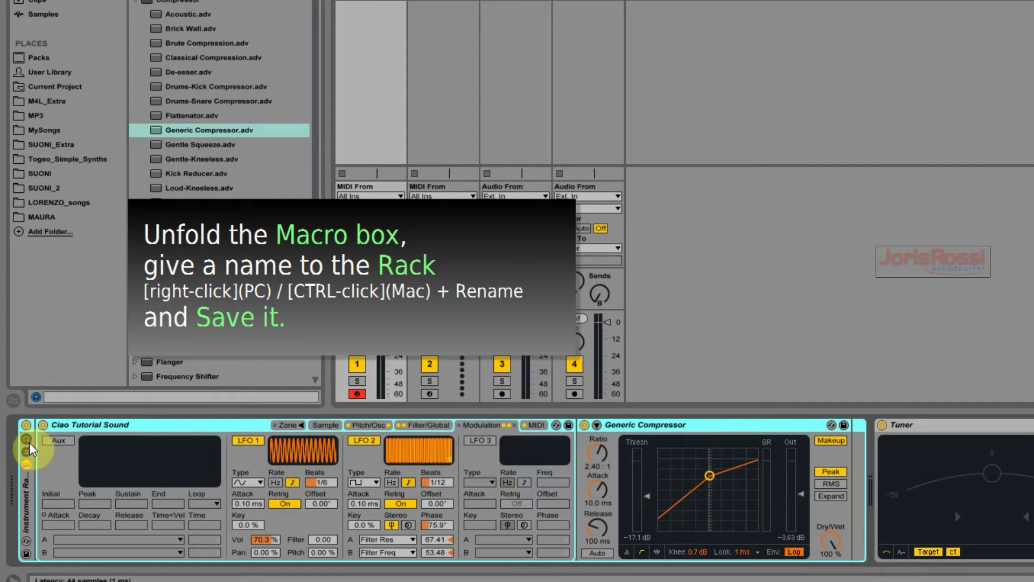
Unfold the new rack's macro controls, rename it Ciao Tutorial Rack and save it as a preset
{"action": "left_click", "coordinate": [27, 441]}
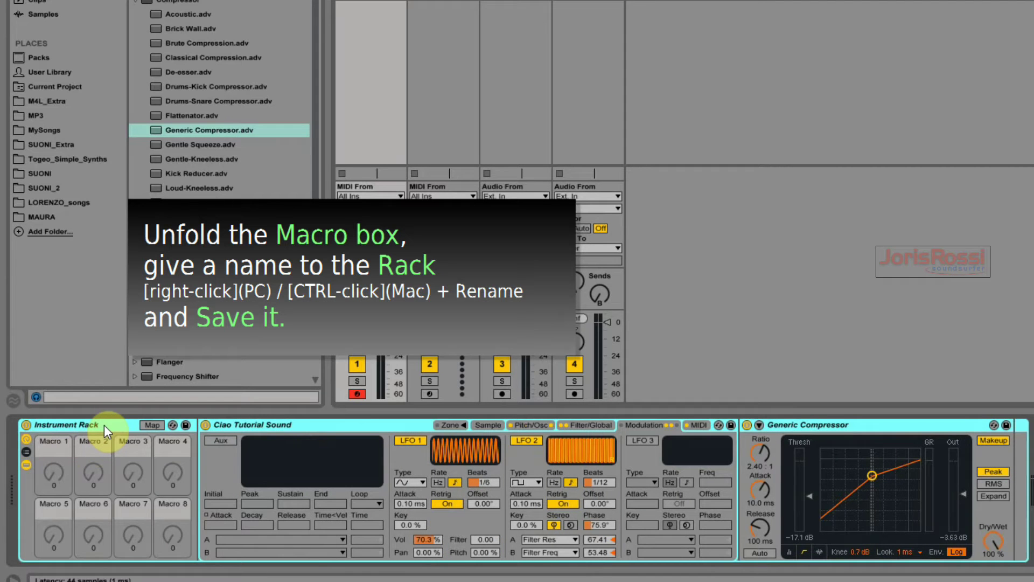
{"action": "right_click", "coordinate": [104, 425]}
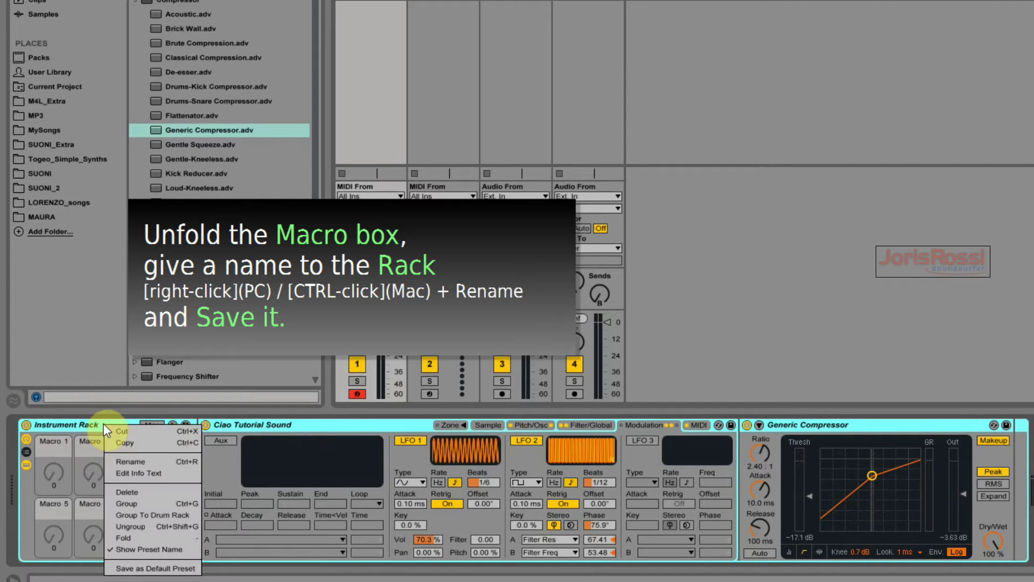
{"action": "left_click", "coordinate": [113, 458]}
{"action": "type", "text": "Ciao Tutorial Rack"}
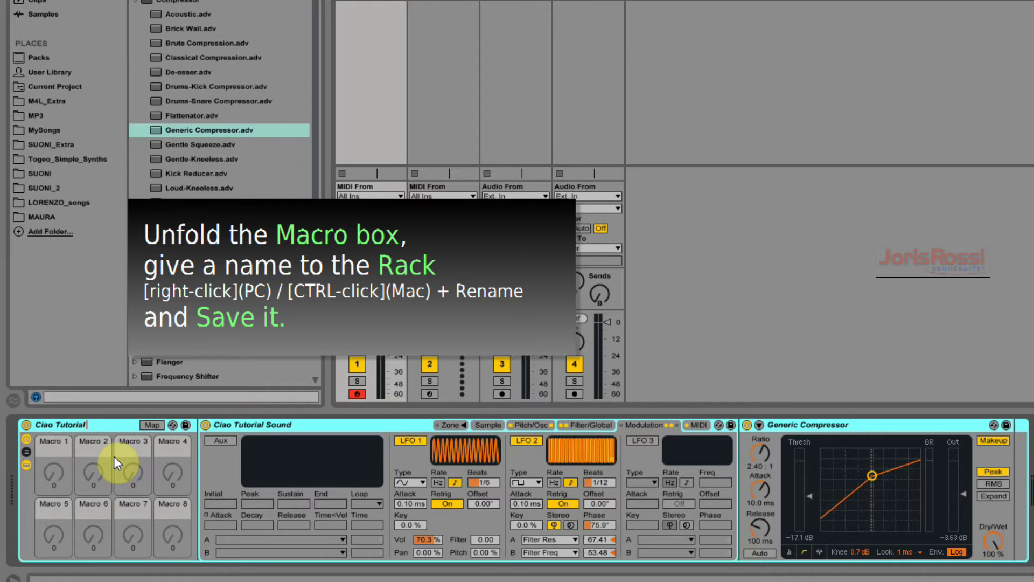
{"action": "key", "text": "Return"}
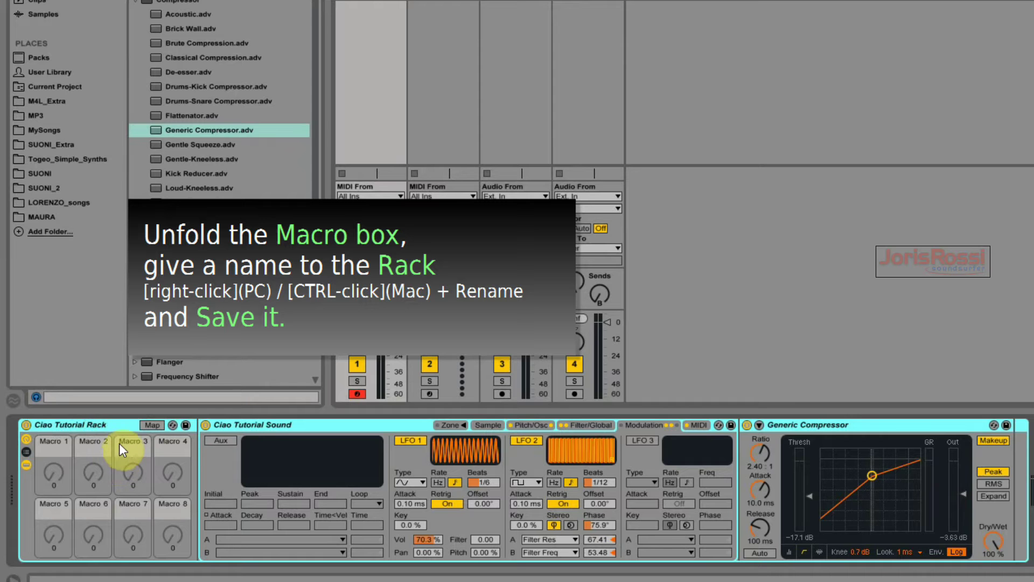
{"action": "left_click", "coordinate": [186, 425]}
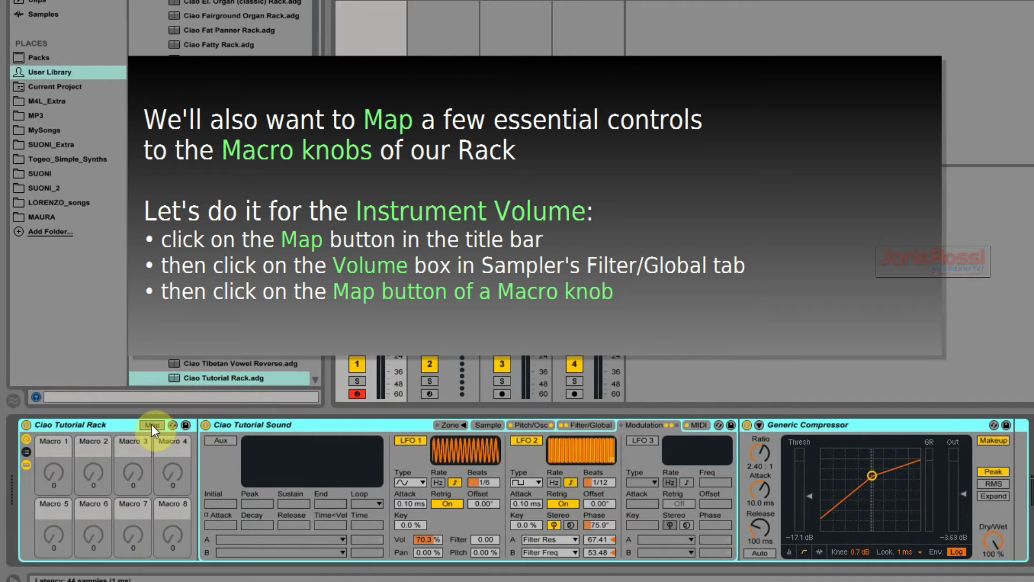
Map the Volume parameter in the instrument's Filter/Global section to the rack's Macro 1
{"action": "left_click", "coordinate": [152, 424]}
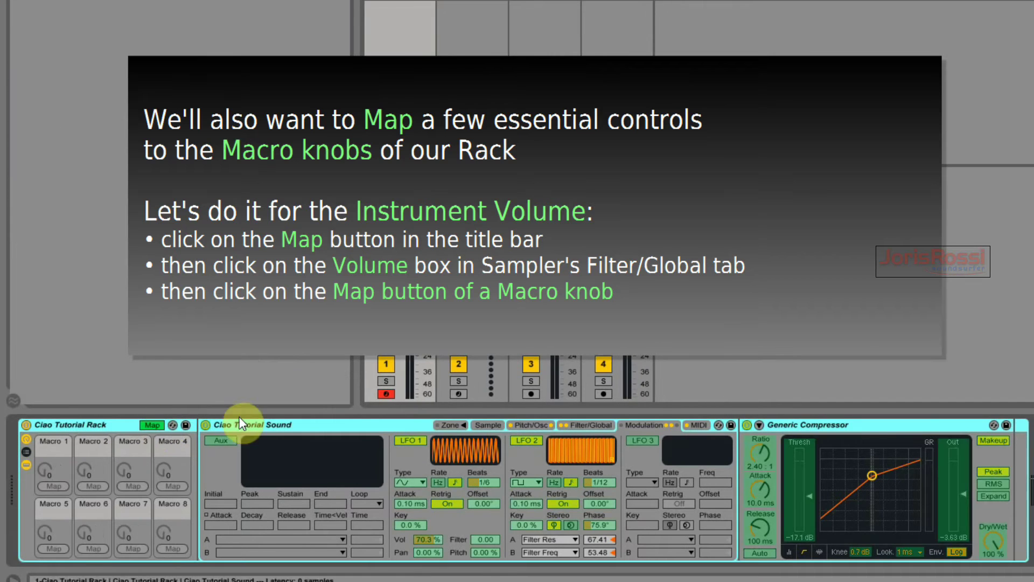
{"action": "left_click", "coordinate": [581, 426]}
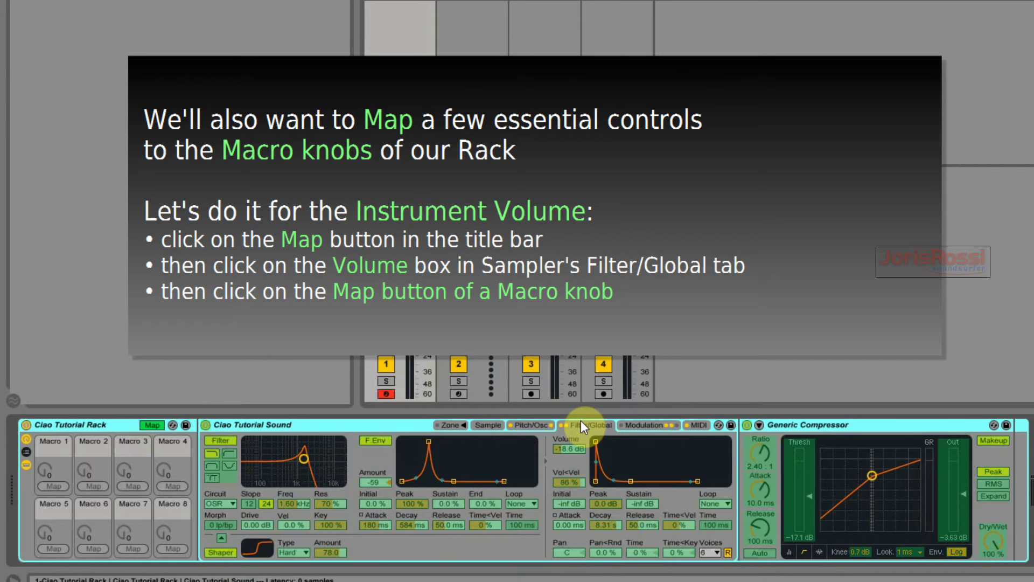
{"action": "left_click", "coordinate": [568, 447]}
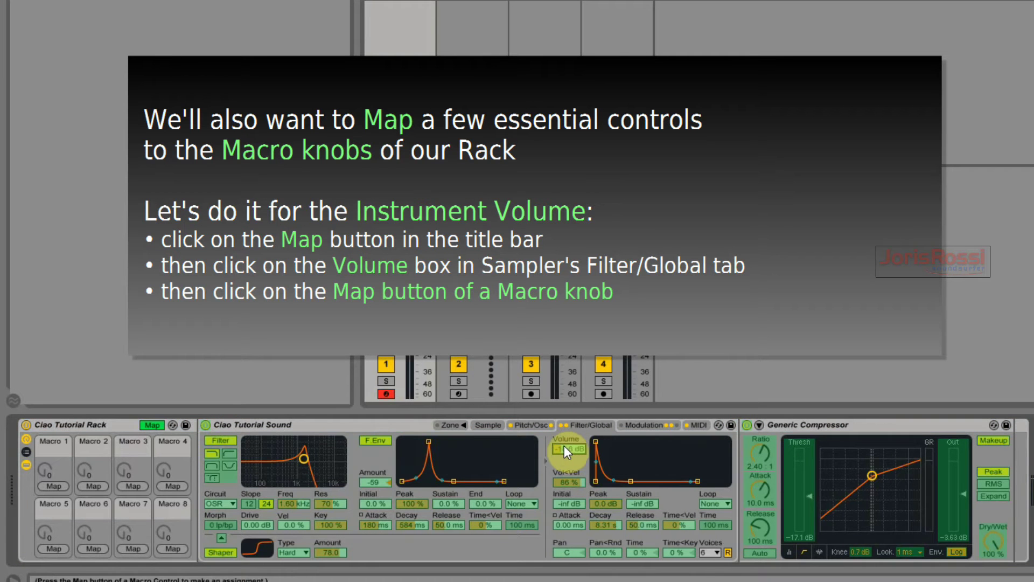
{"action": "left_click", "coordinate": [56, 485]}
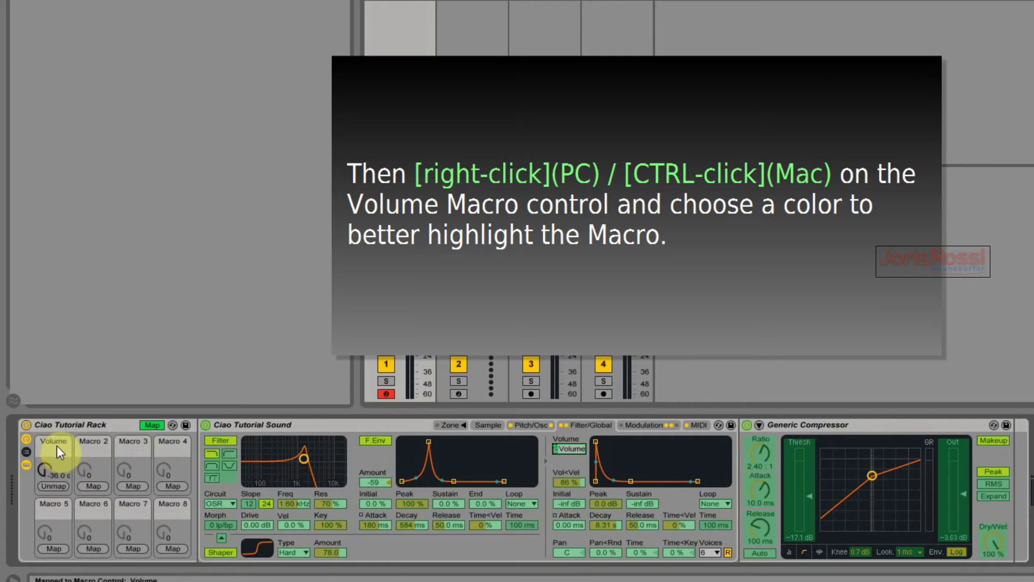
Color the Volume macro teal and set the maximum of its mapping range to 6 dB
{"action": "right_click", "coordinate": [57, 444]}
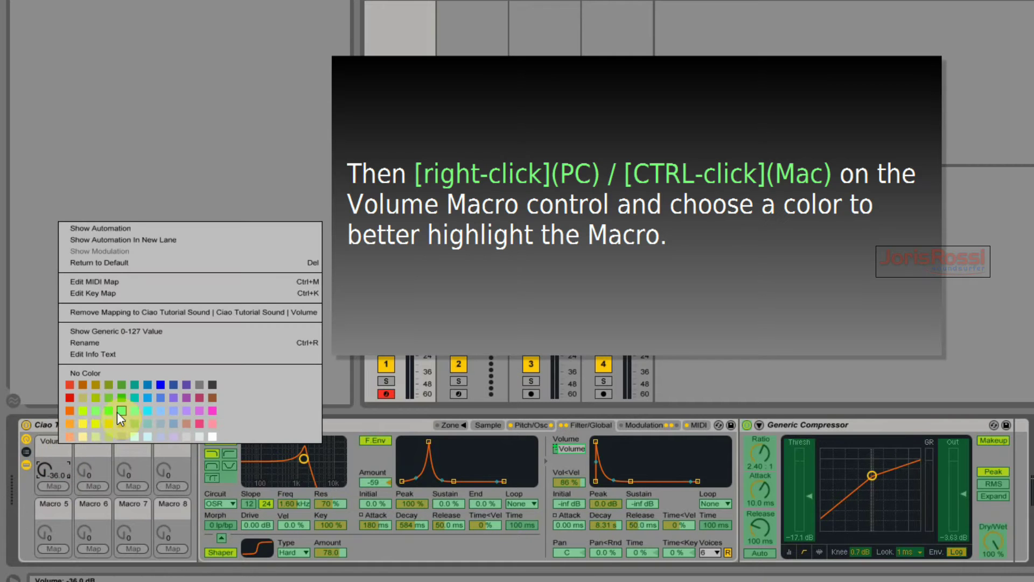
{"action": "left_click", "coordinate": [135, 385]}
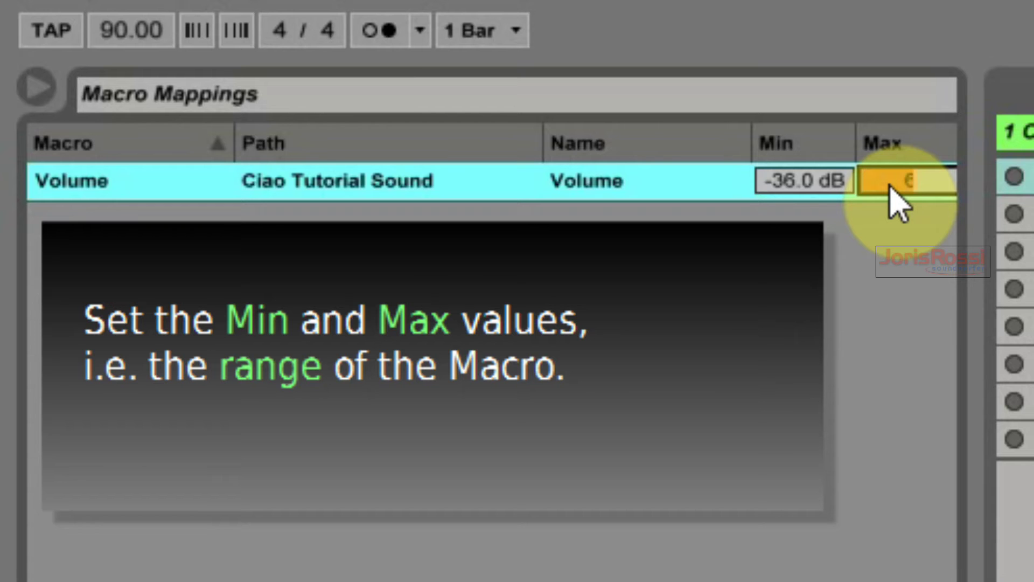
{"action": "key", "text": "Return"}
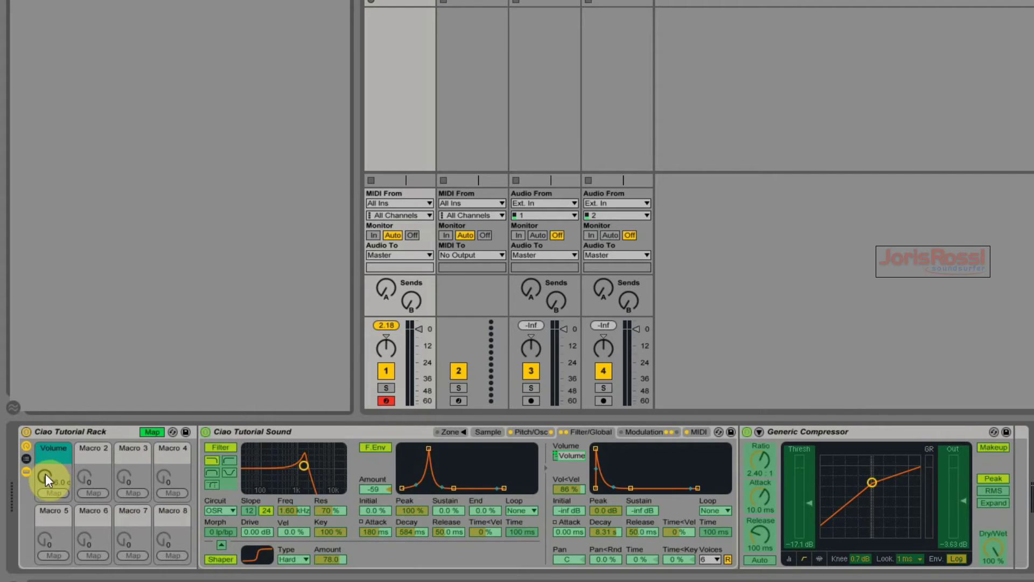
Set the Volume macro to -18.0 dB and, outside Map mode, save the rack over the existing Ciao Tutorial Rack preset
{"action": "left_click", "coordinate": [44, 478]}
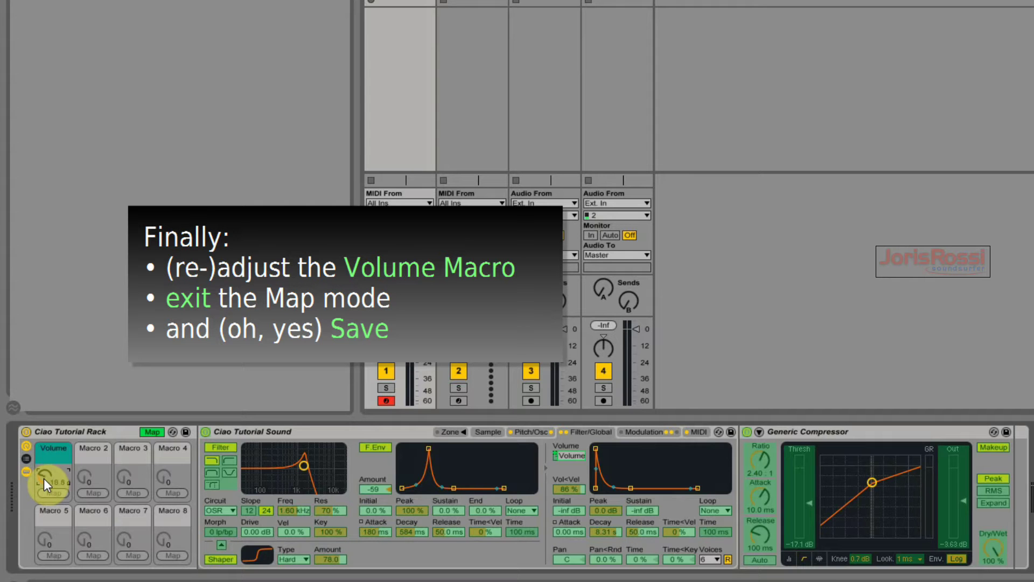
{"action": "left_click", "coordinate": [152, 432]}
{"action": "left_click", "coordinate": [185, 432]}
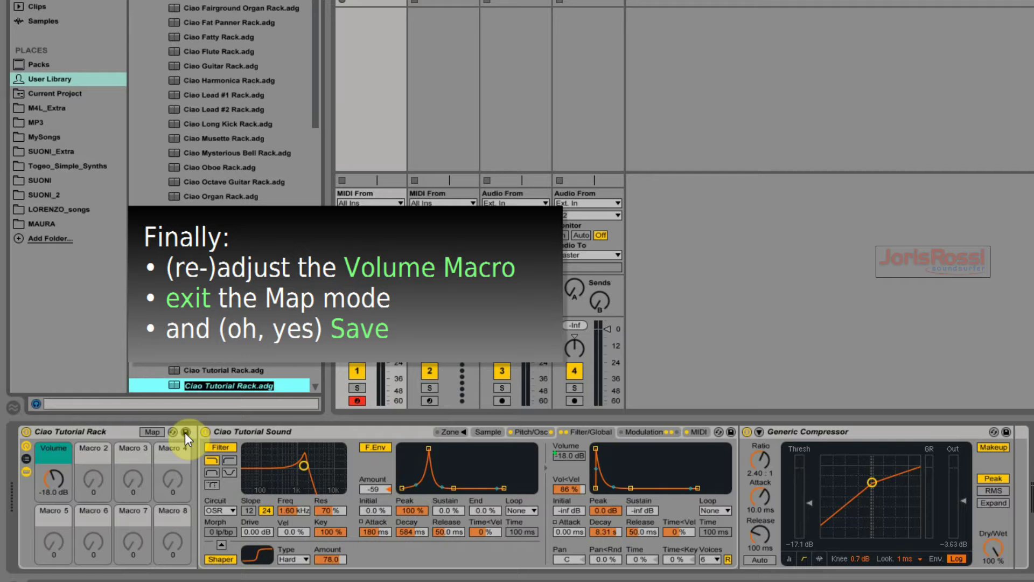
{"action": "key", "text": "Return"}
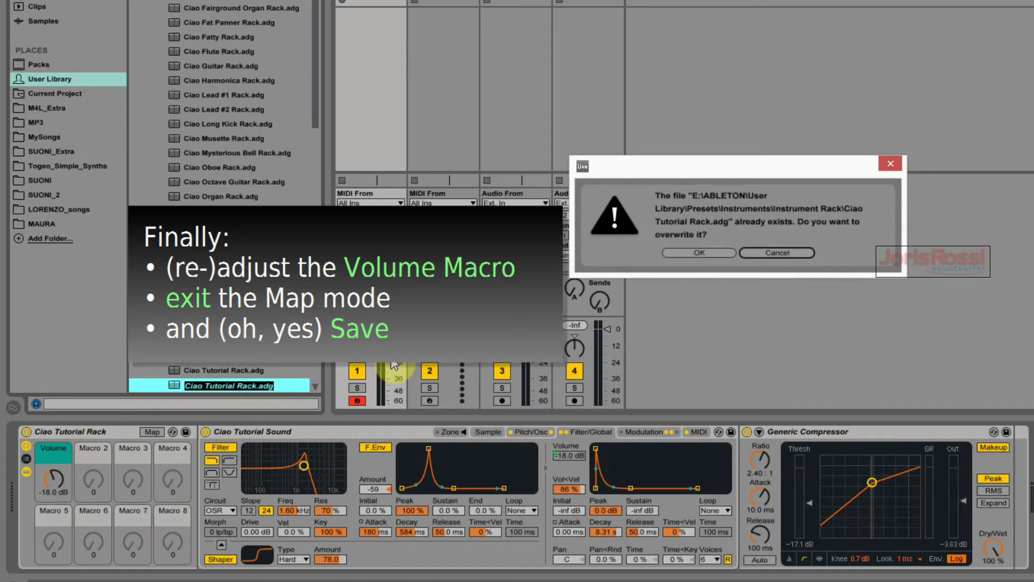
{"action": "left_click", "coordinate": [700, 254]}
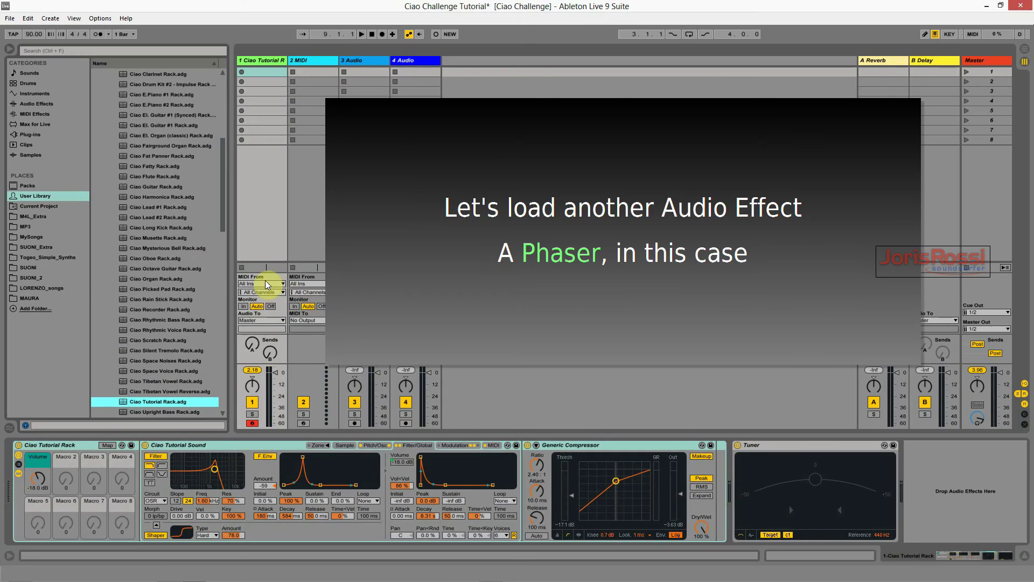
Insert the Phaser preset Acoustic Cascade between the instrument and the Generic Compressor, and compare the sound with it switched off and on
{"action": "left_click", "coordinate": [36, 104]}
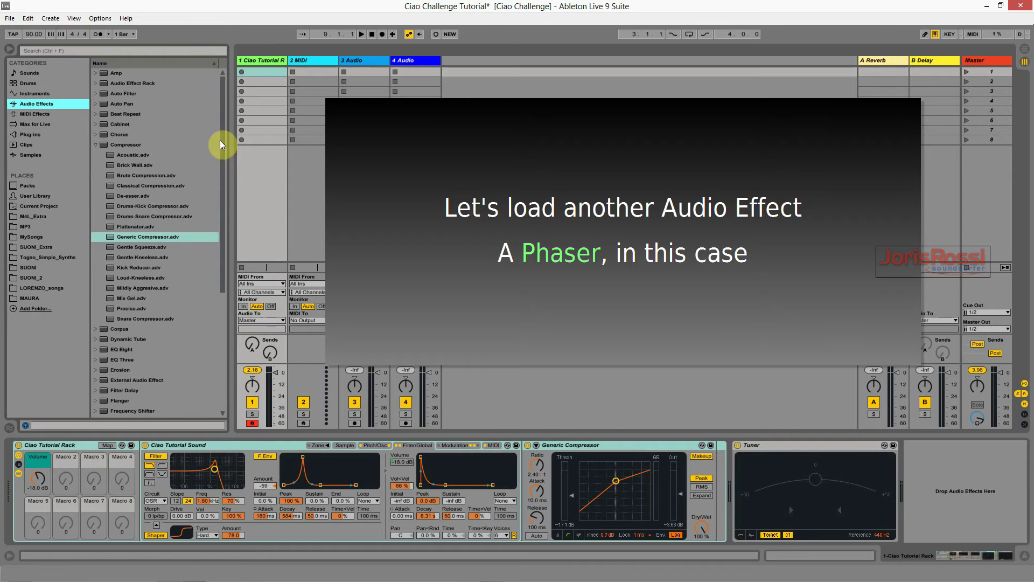
{"action": "left_click_drag", "start_coordinate": [222, 148], "coordinate": [221, 268]}
{"action": "left_click", "coordinate": [96, 299]}
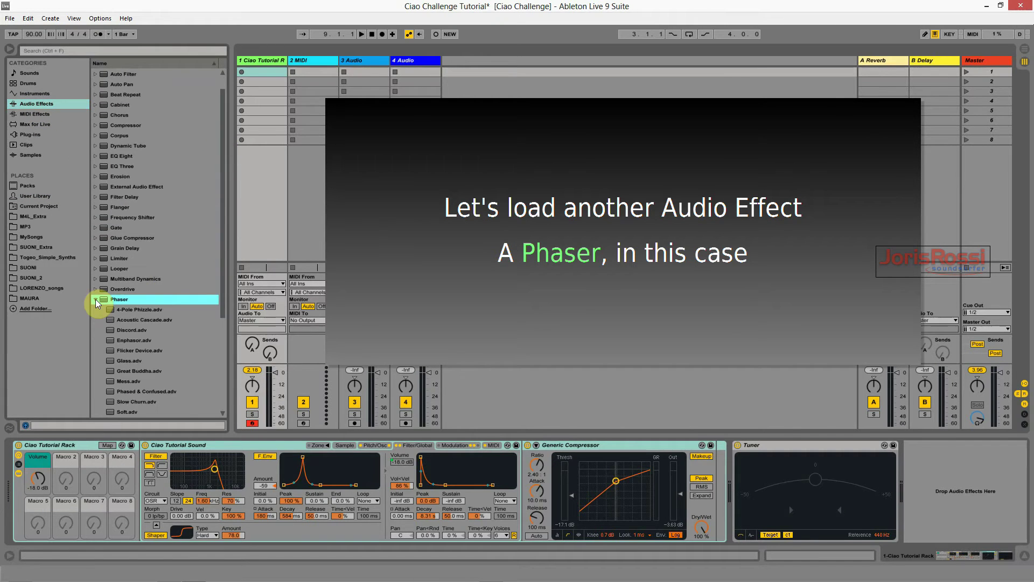
{"action": "left_click", "coordinate": [146, 321]}
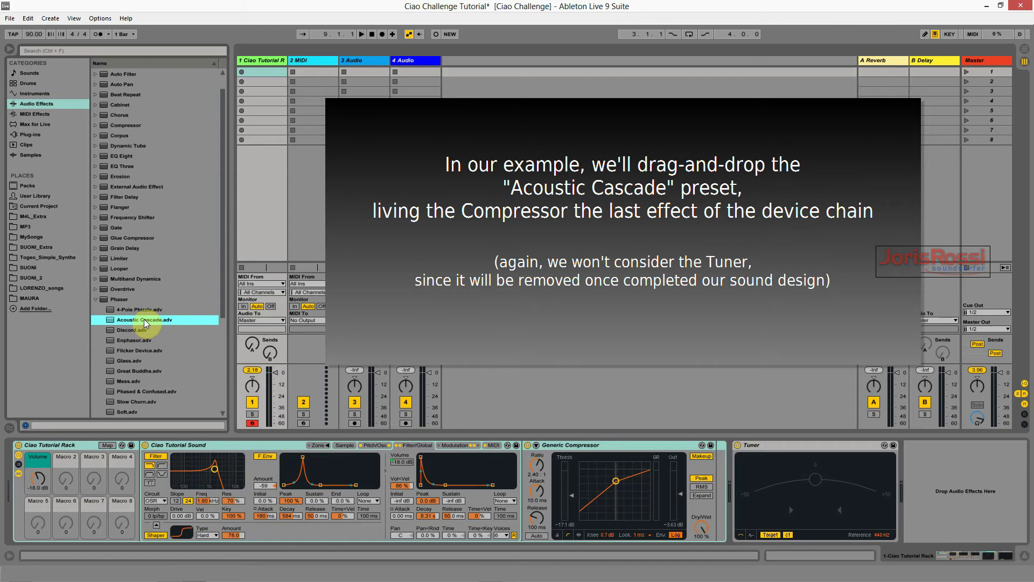
{"action": "mouse_move", "coordinate": [144, 322]}
{"action": "left_mouse_down"}
{"action": "mouse_move", "coordinate": [281, 354]}
{"action": "mouse_move", "coordinate": [477, 423]}
{"action": "mouse_move", "coordinate": [522, 451]}
{"action": "left_mouse_up"}
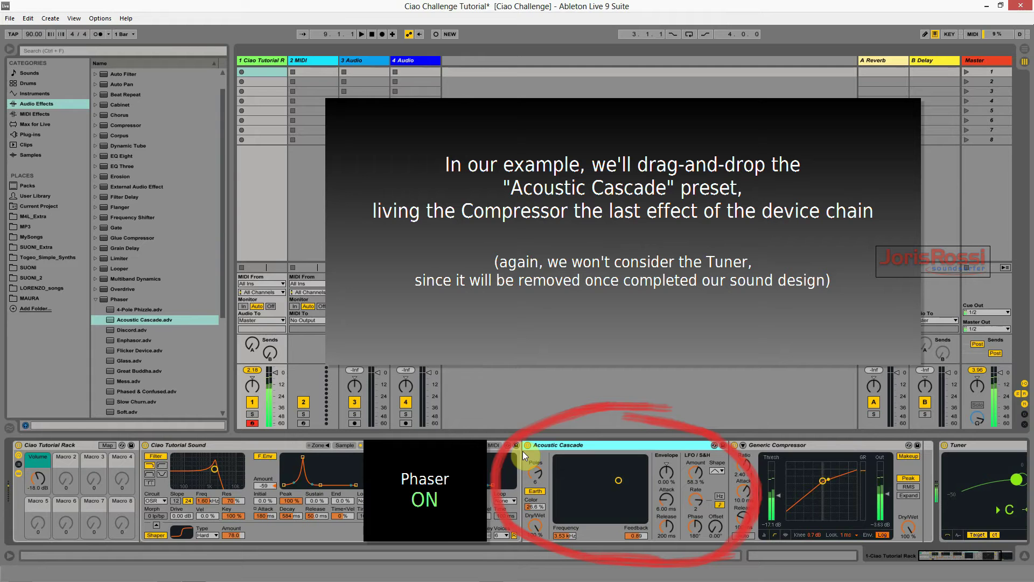
{"action": "left_click", "coordinate": [527, 445]}
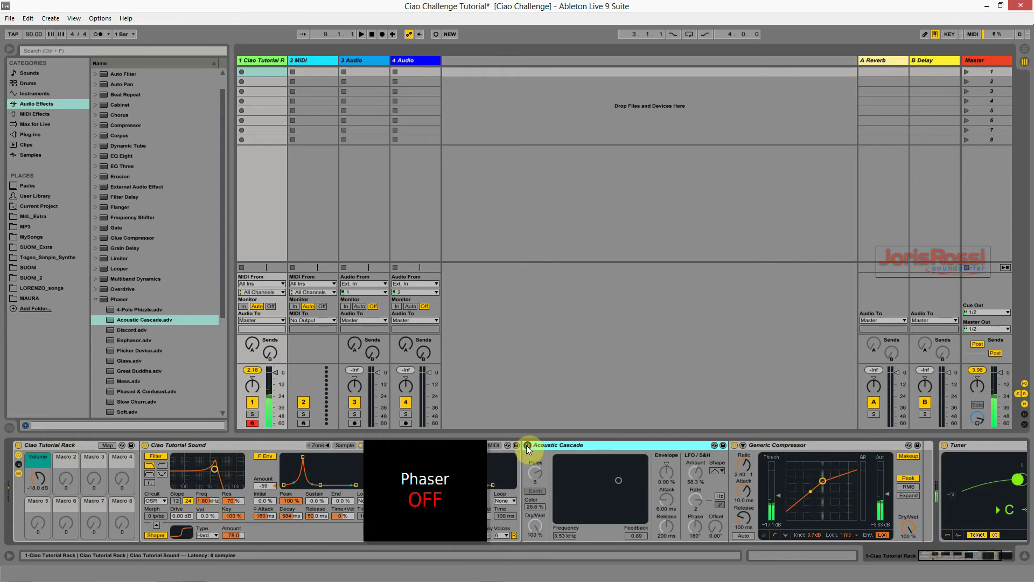
{"action": "left_click", "coordinate": [527, 445]}
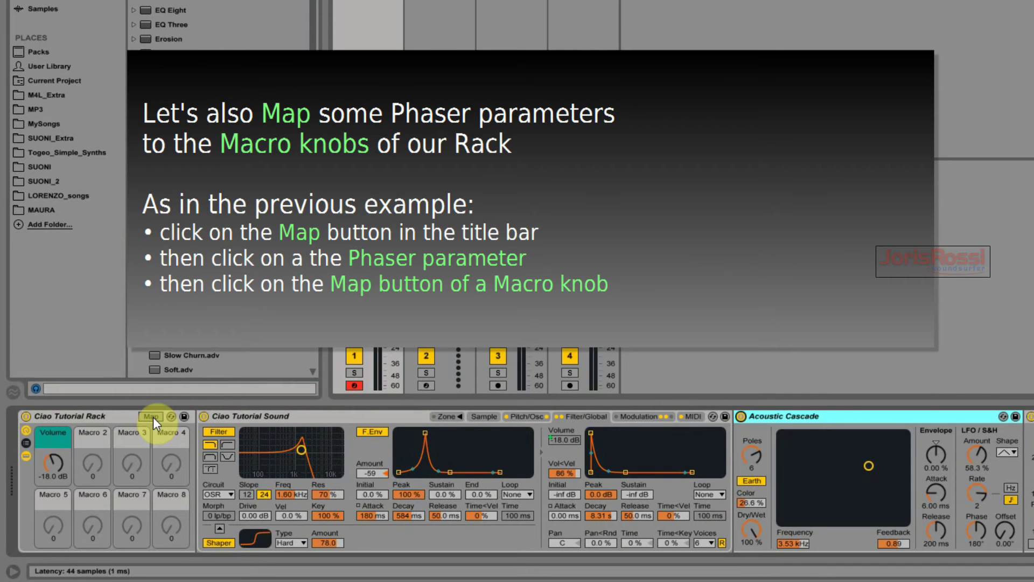
Map the Phaser's Dry/Wet to Macro 4 and its Frequency to Macro 2 of the rack
{"action": "left_click", "coordinate": [153, 417]}
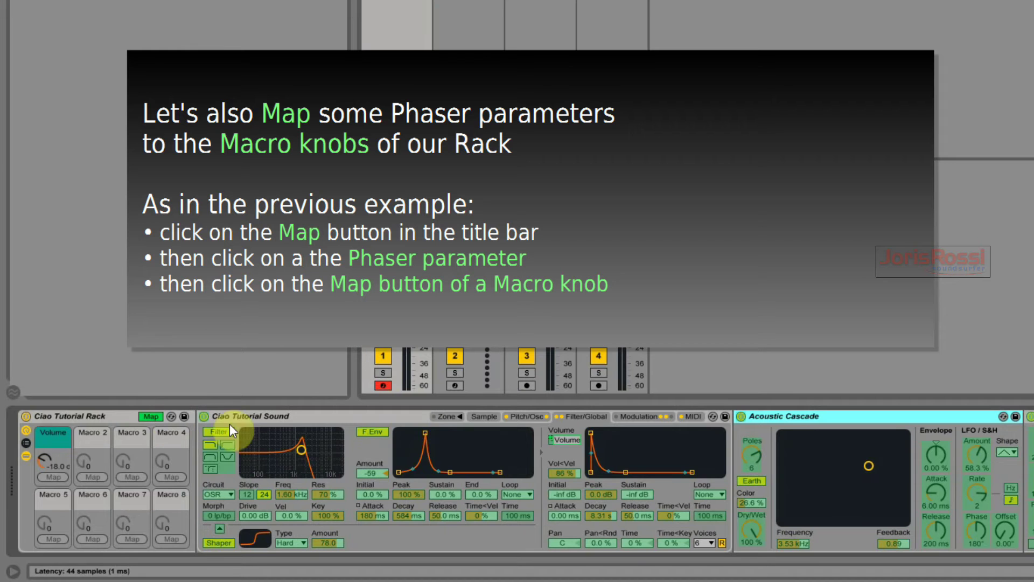
{"action": "left_click", "coordinate": [750, 526]}
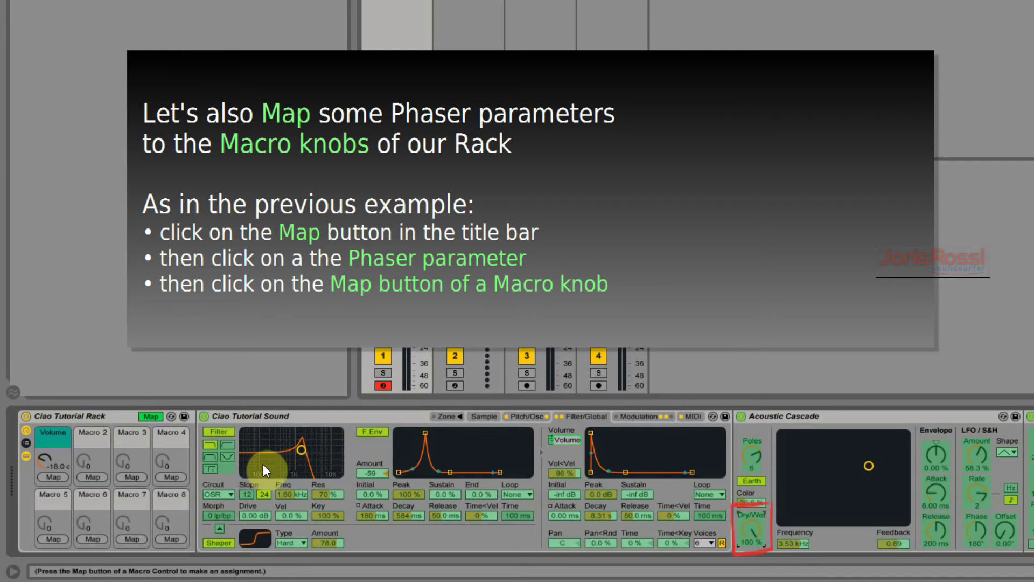
{"action": "left_click", "coordinate": [178, 476]}
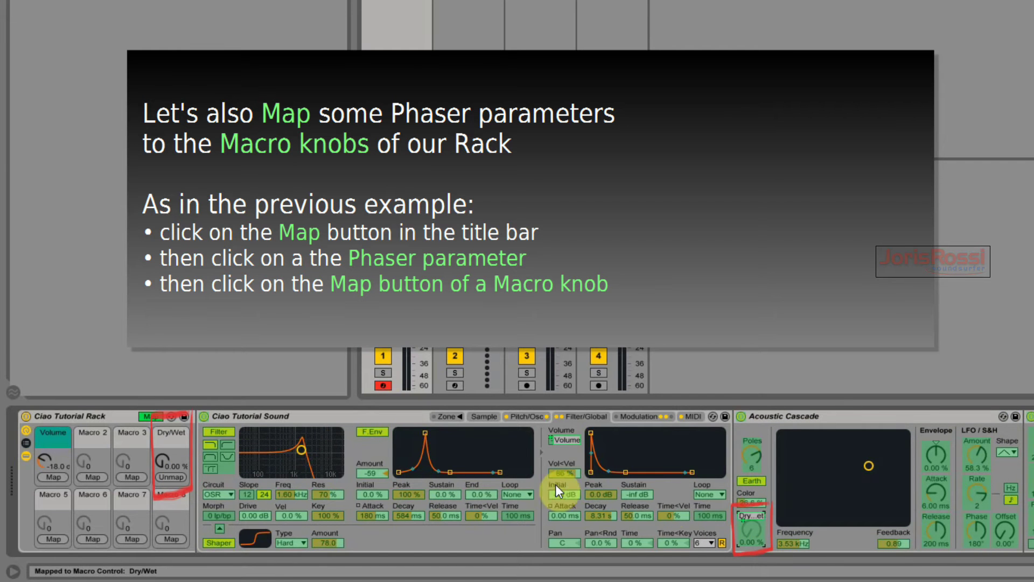
{"action": "left_click", "coordinate": [791, 543]}
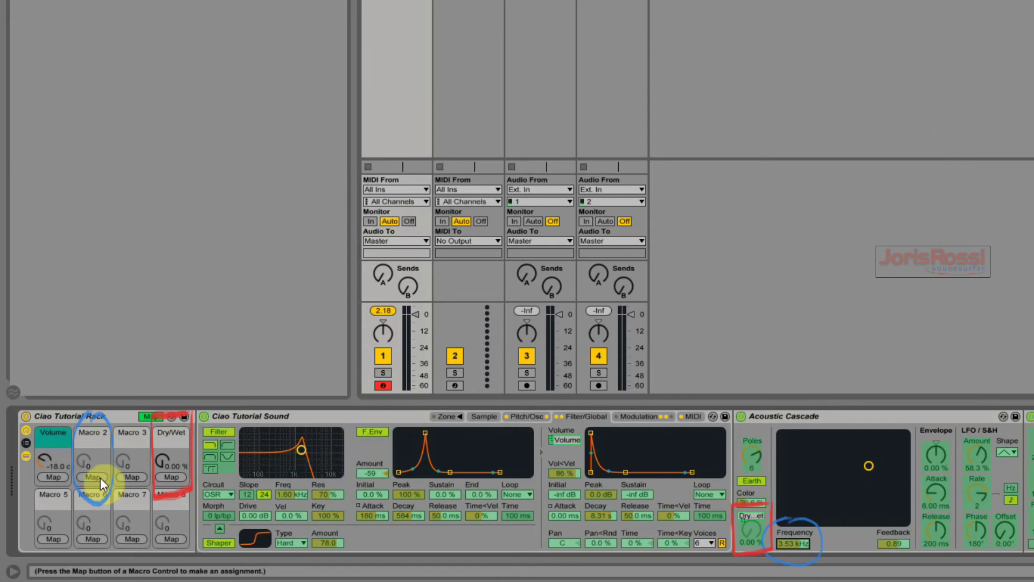
{"action": "left_click", "coordinate": [99, 478]}
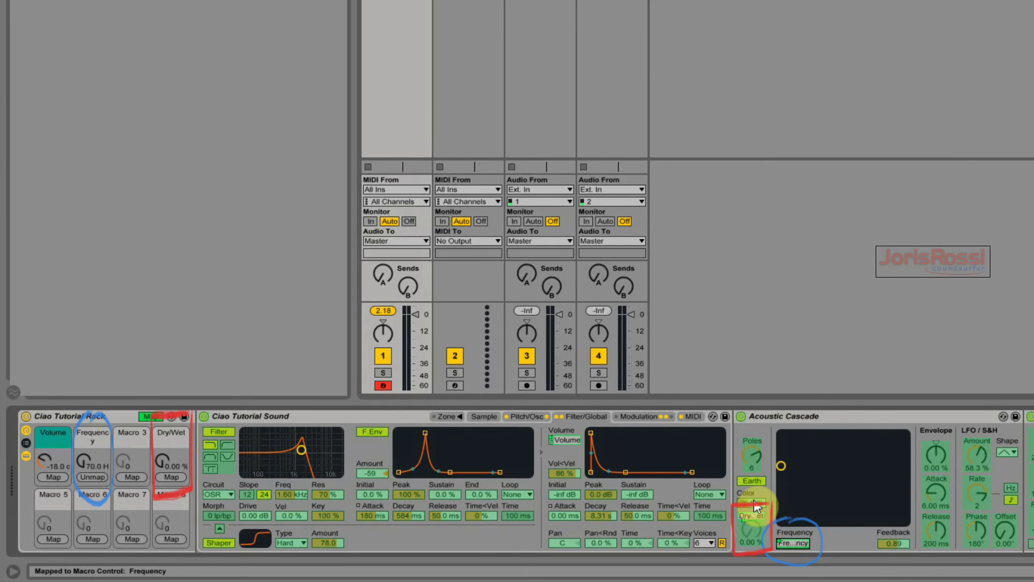
Map the Phaser's Feedback to Macro 3 and rename the Frequency macro as Phaser Freq
{"action": "left_click", "coordinate": [893, 543]}
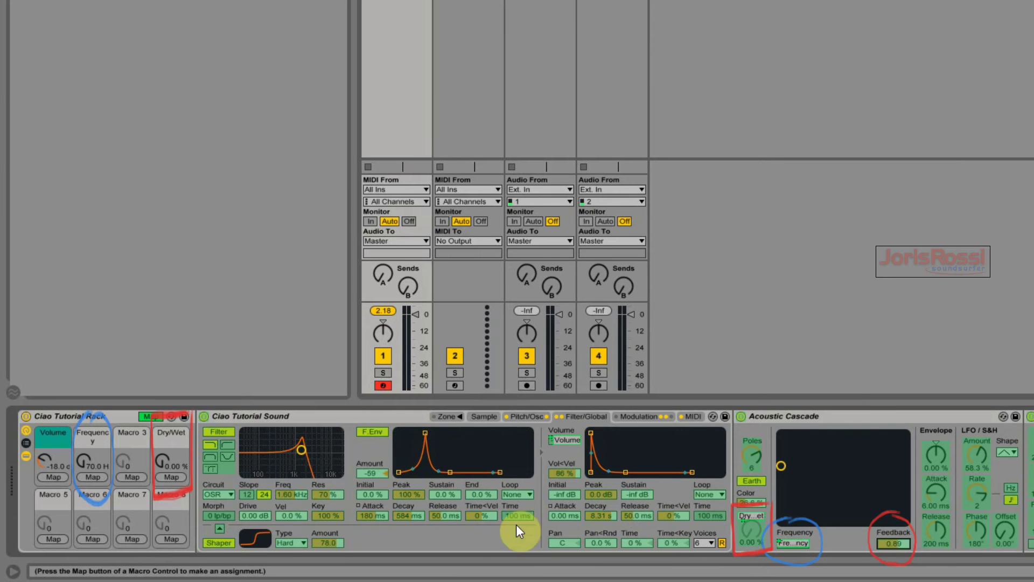
{"action": "left_click", "coordinate": [131, 478]}
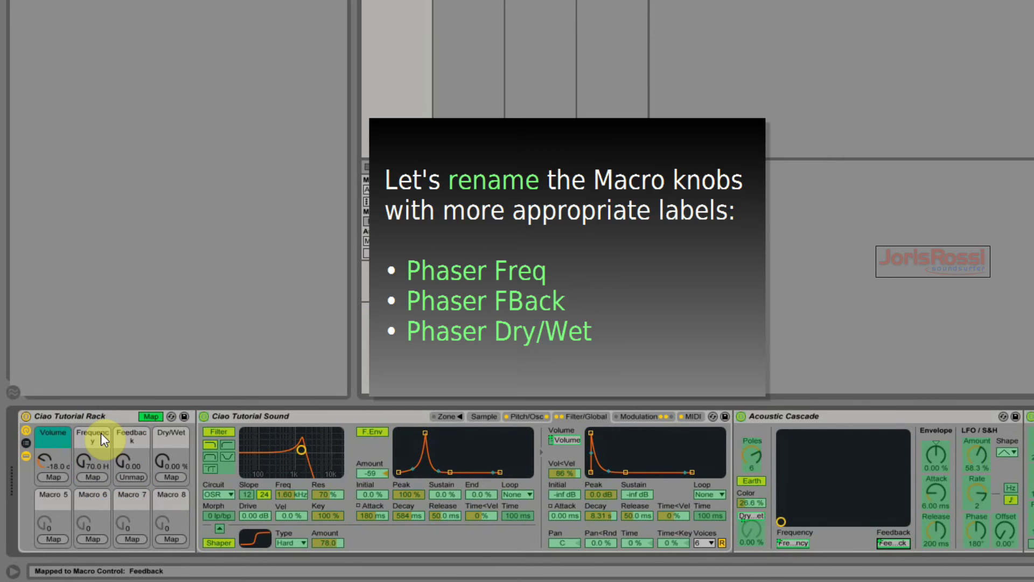
{"action": "right_click", "coordinate": [102, 432]}
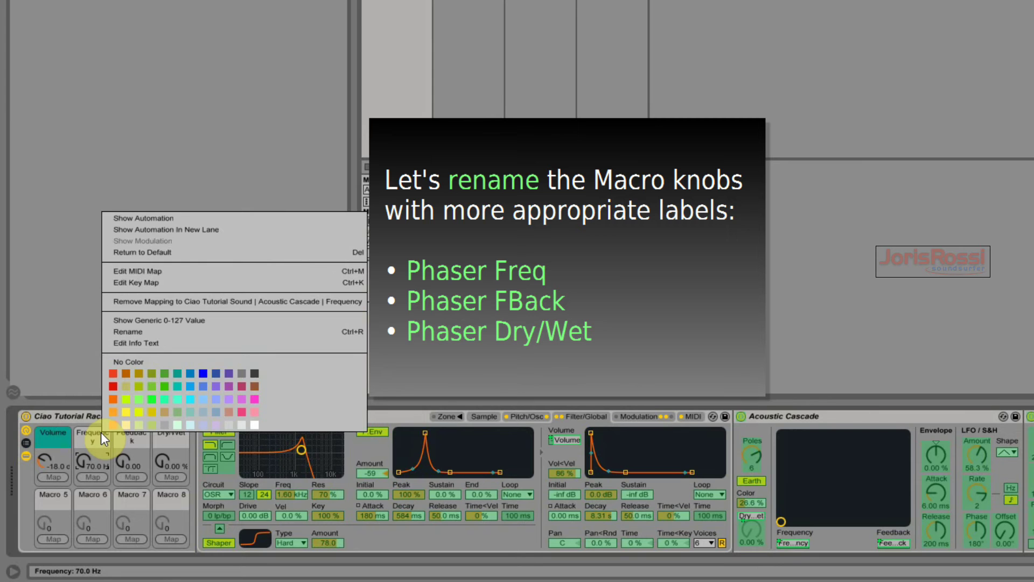
{"action": "left_click", "coordinate": [149, 331]}
{"action": "type", "text": "Phaser"}
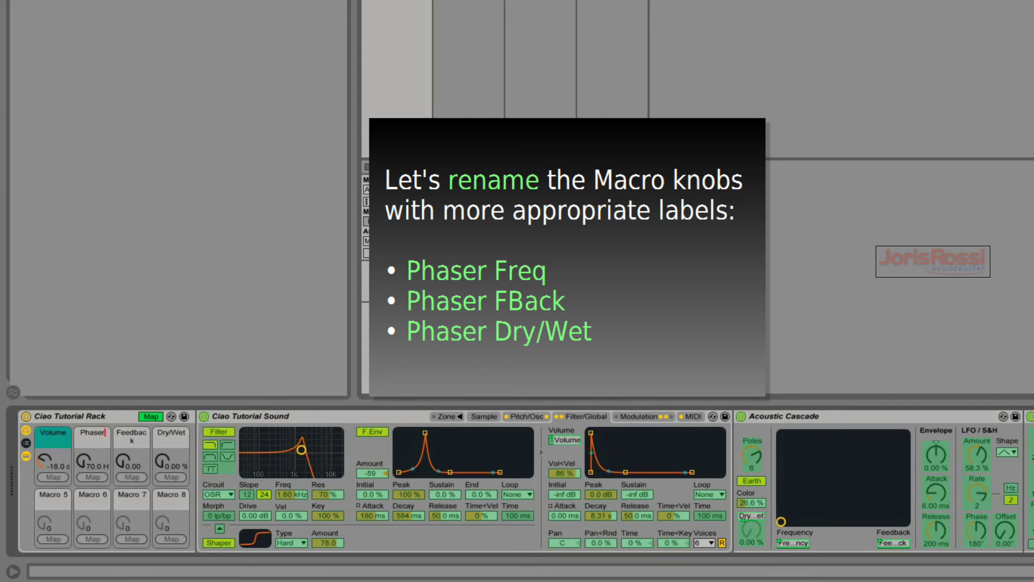
{"action": "type", "text": " Freq"}
{"action": "key", "text": "Return"}
Rename the Feedback macro as Phaser FBack and the Dry/Wet macro as Phaser Dry/Wet, and leave Map mode
{"action": "right_click", "coordinate": [135, 435]}
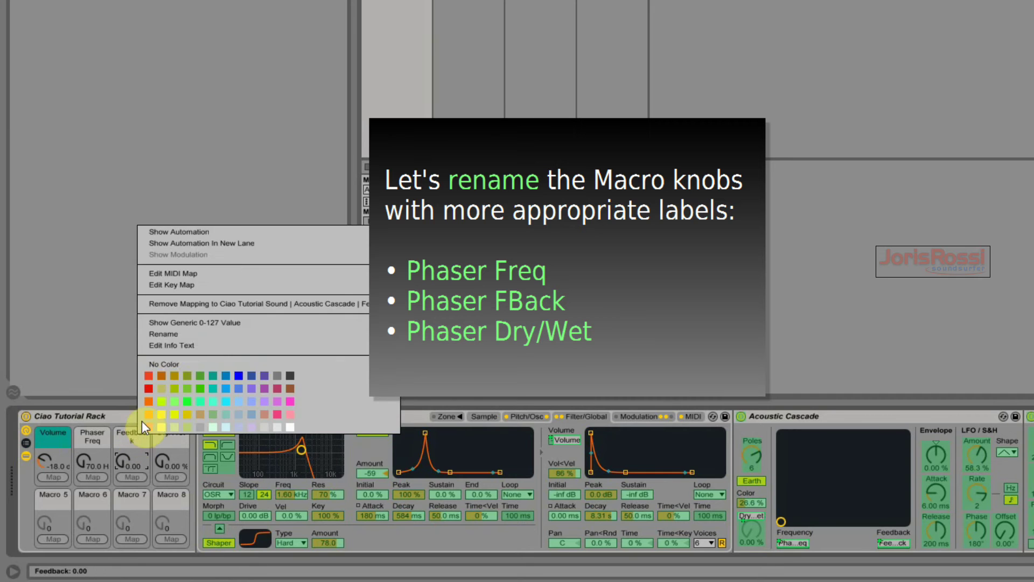
{"action": "left_click", "coordinate": [170, 335]}
{"action": "type", "text": "Phaser FBack"}
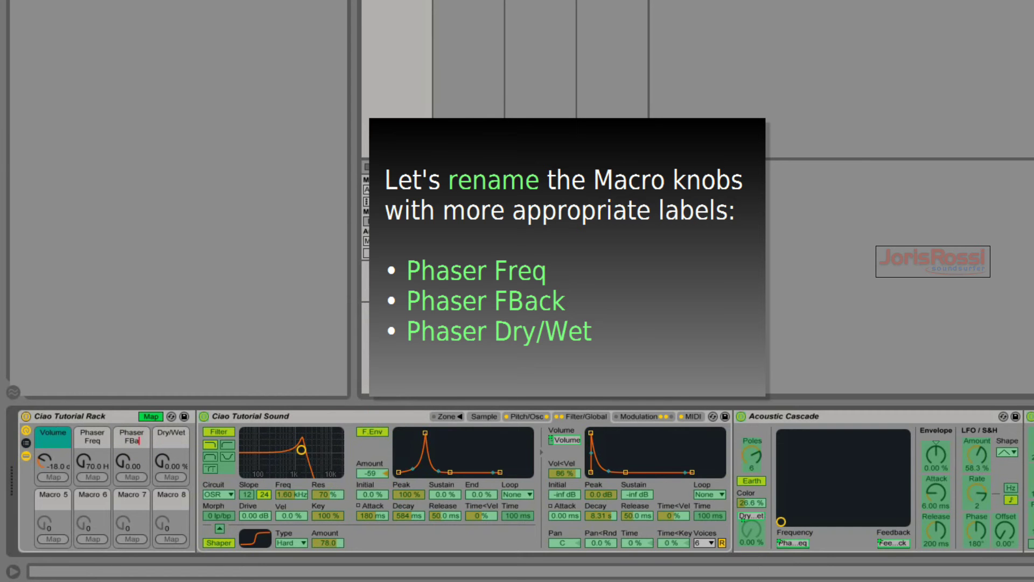
{"action": "right_click", "coordinate": [171, 431]}
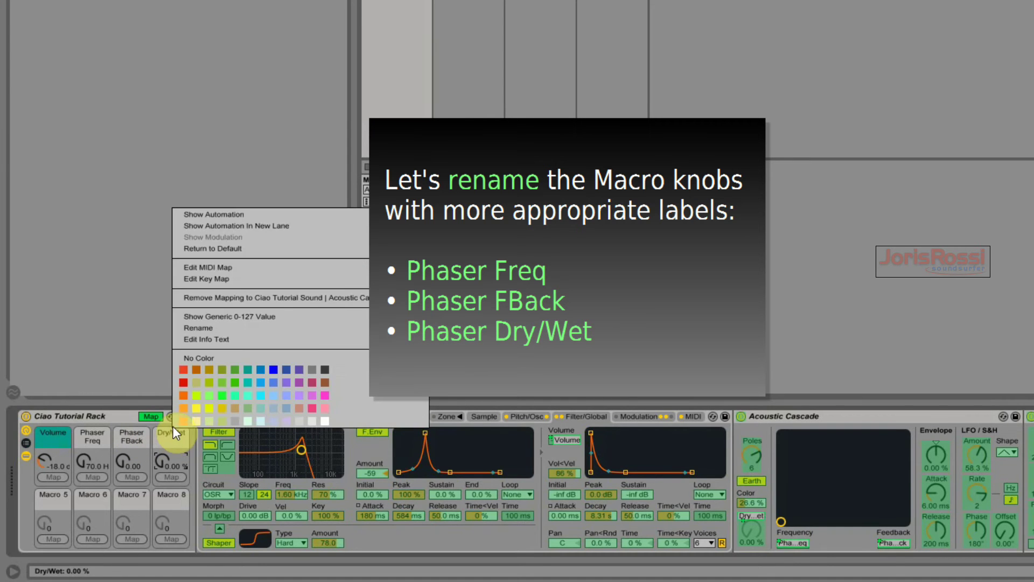
{"action": "left_click", "coordinate": [204, 329]}
{"action": "type", "text": "Phaser"}
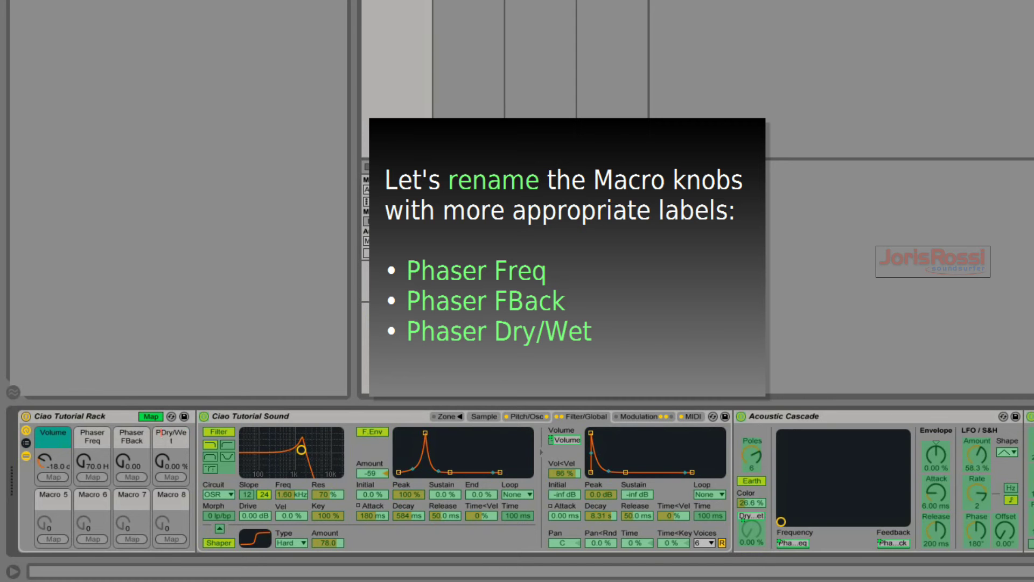
{"action": "key", "text": "Return"}
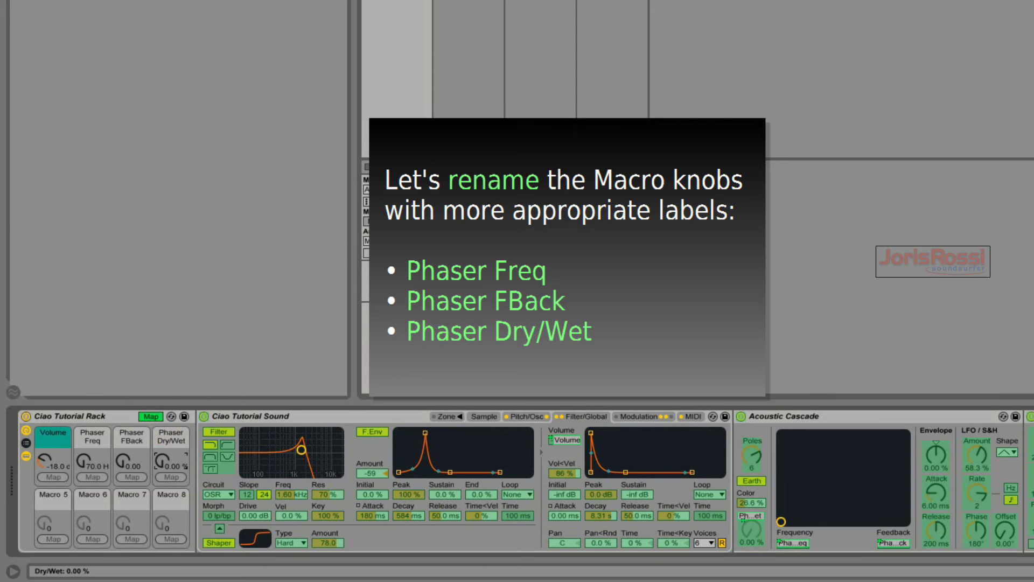
{"action": "left_click", "coordinate": [153, 415]}
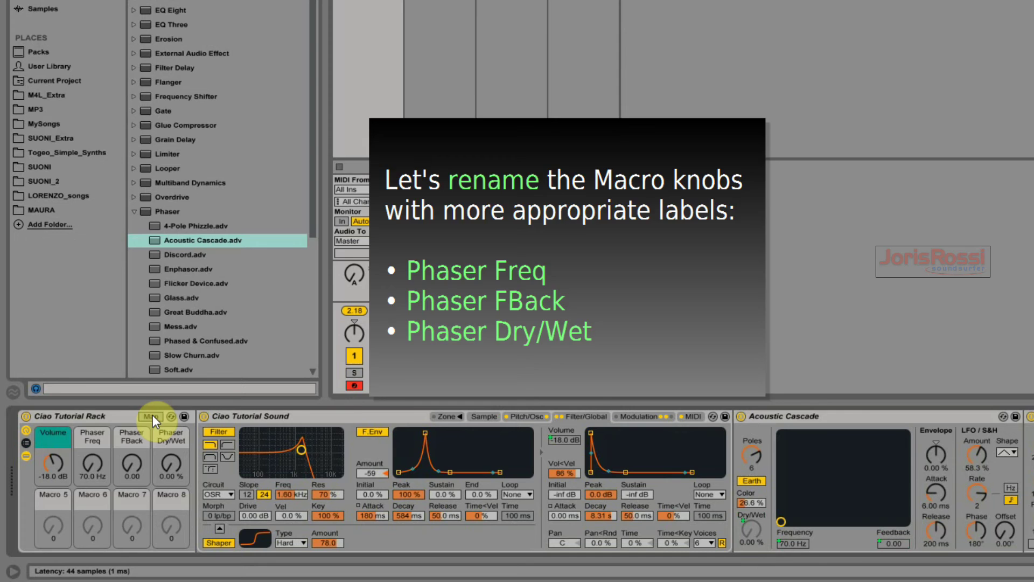
Color the Phaser Freq, Phaser FBack and Phaser Dry/Wet macros orange
{"action": "right_click", "coordinate": [95, 441]}
{"action": "left_click", "coordinate": [109, 414]}
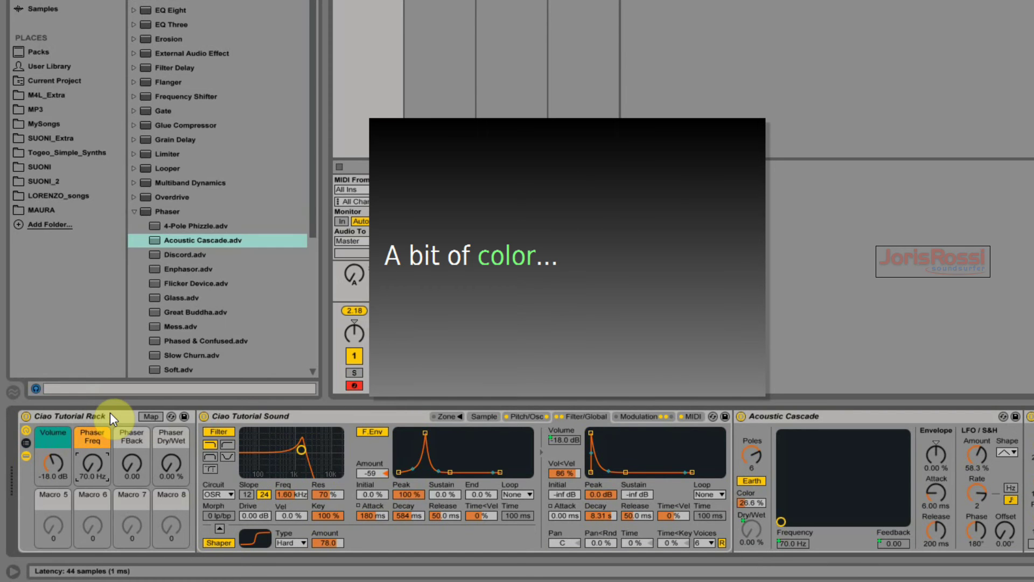
{"action": "right_click", "coordinate": [133, 432]}
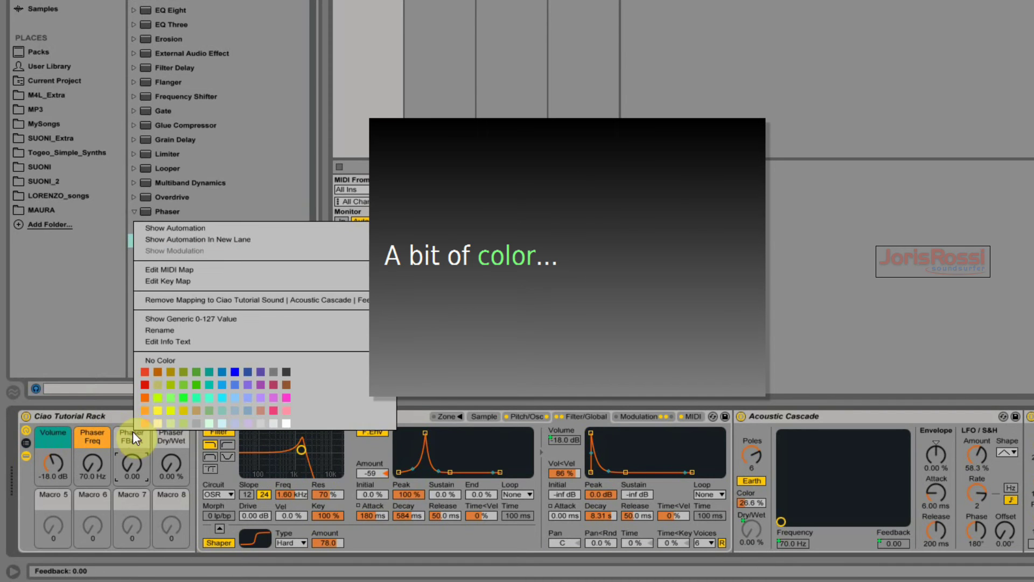
{"action": "left_click", "coordinate": [142, 412]}
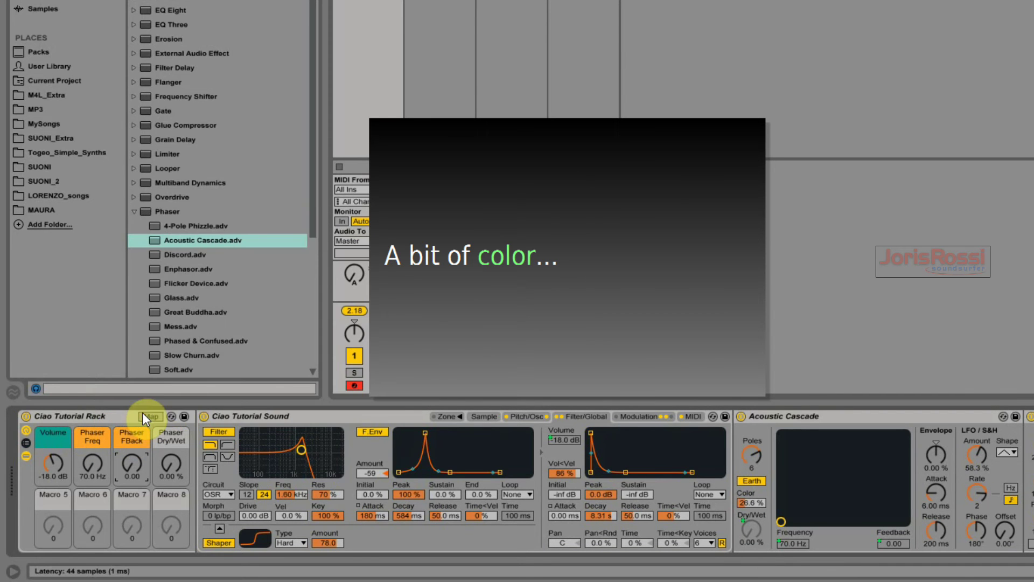
{"action": "right_click", "coordinate": [166, 430]}
{"action": "left_click", "coordinate": [176, 412]}
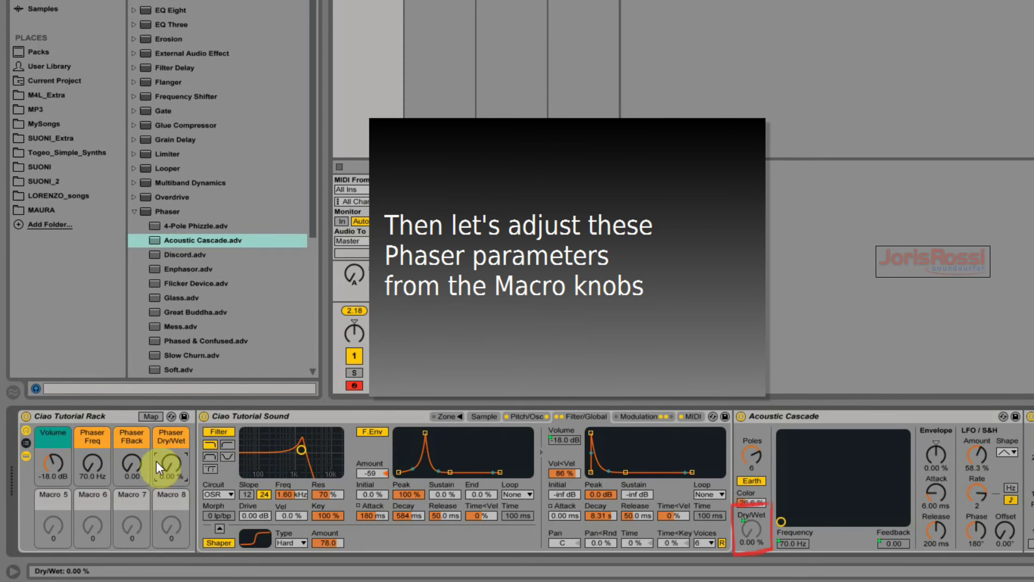
Set the Phaser Dry/Wet macro to 100 %, Phaser FBack to 0.87 and Phaser Freq to 1.65 kHz
{"action": "left_click_drag", "start_coordinate": [165, 468], "coordinate": [164, 464]}
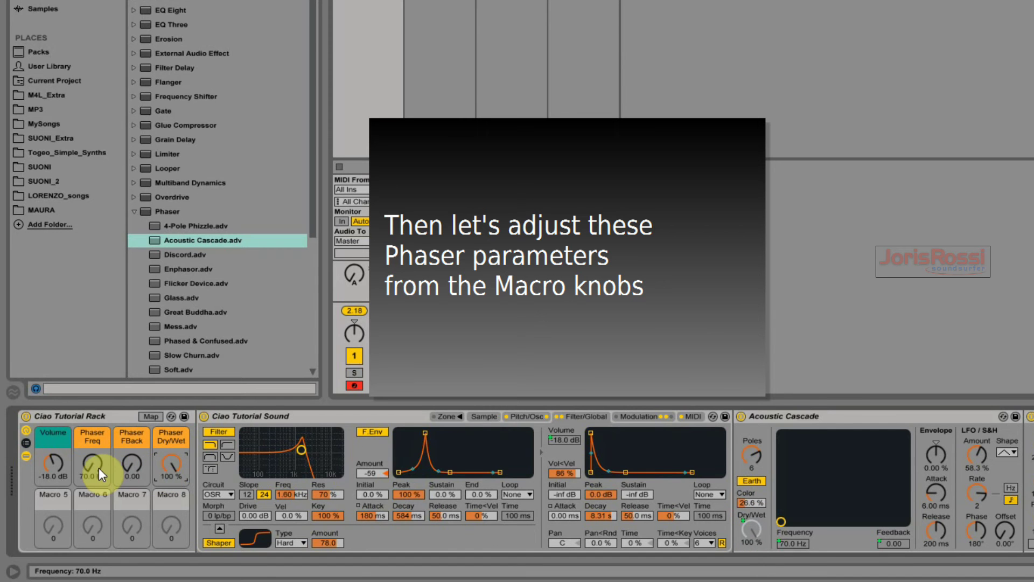
{"action": "mouse_move", "coordinate": [99, 467]}
{"action": "left_mouse_down"}
{"action": "mouse_move", "coordinate": [134, 466]}
{"action": "mouse_move", "coordinate": [95, 464]}
{"action": "left_mouse_up"}
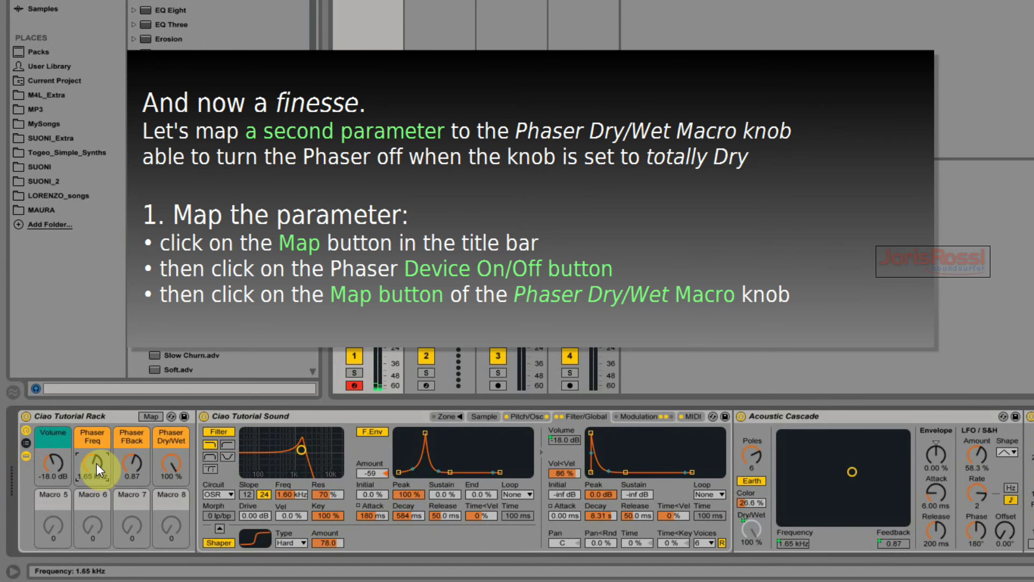
Map the Phaser's Device On switch to the Phaser Dry/Wet macro with a mapping minimum of 1, and leave Map mode
{"action": "left_click", "coordinate": [153, 416]}
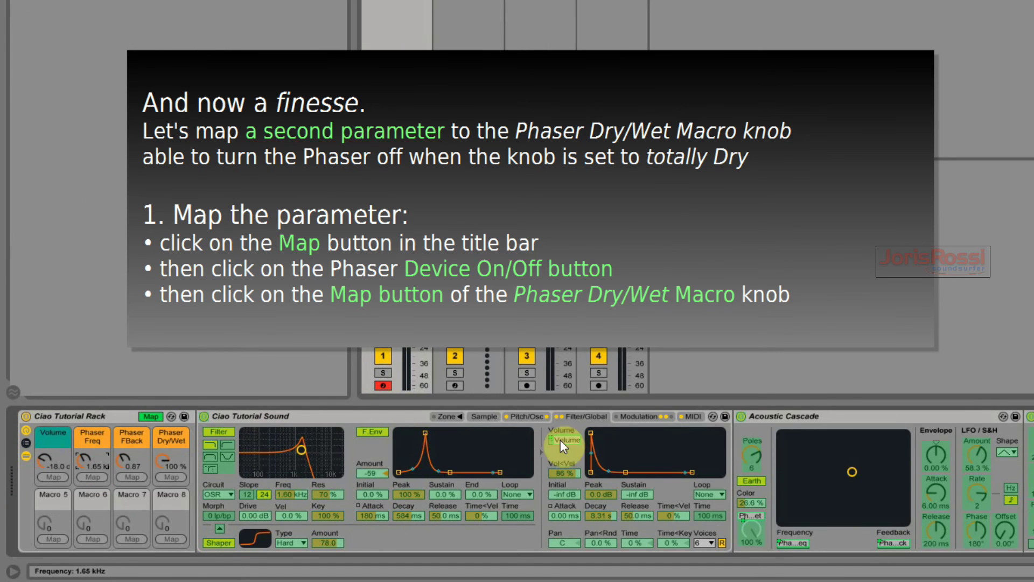
{"action": "left_click", "coordinate": [743, 416]}
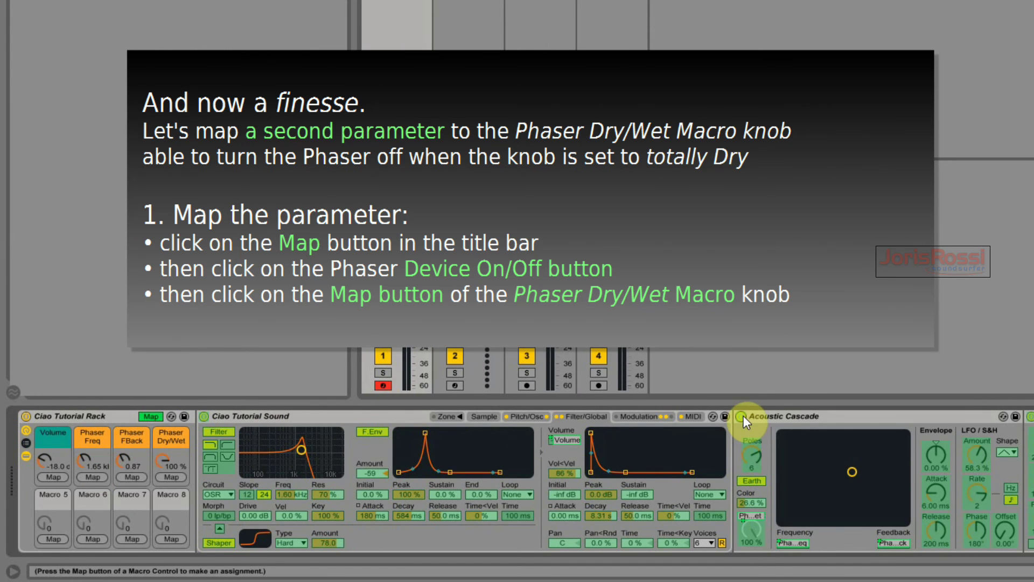
{"action": "left_click", "coordinate": [172, 478]}
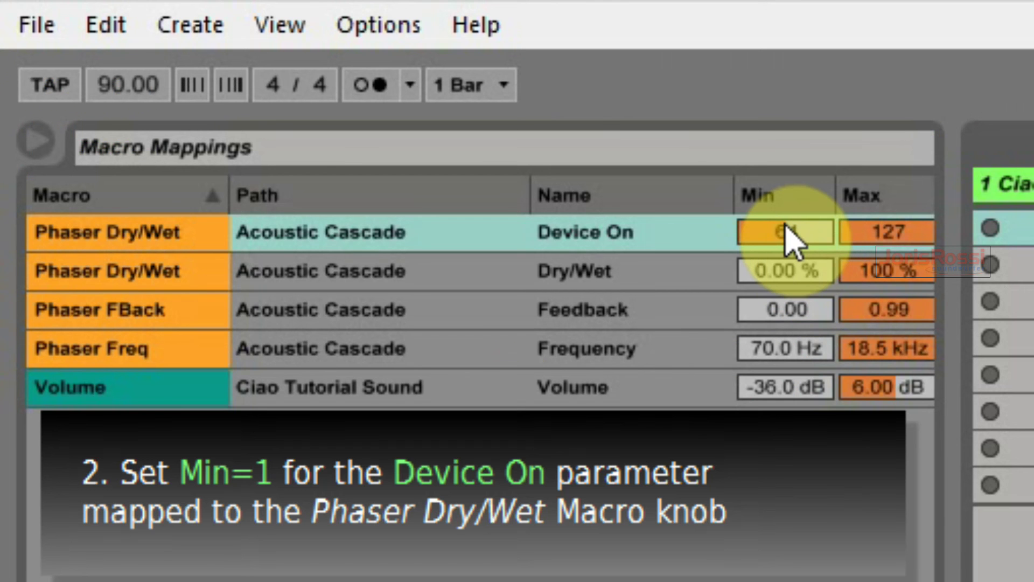
{"action": "left_click", "coordinate": [598, 106]}
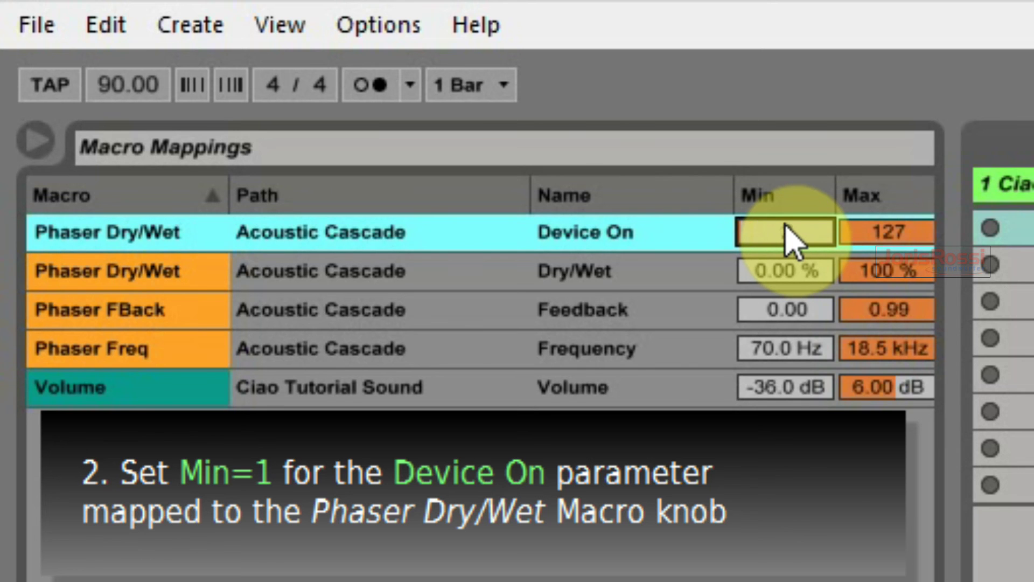
{"action": "type", "text": "1"}
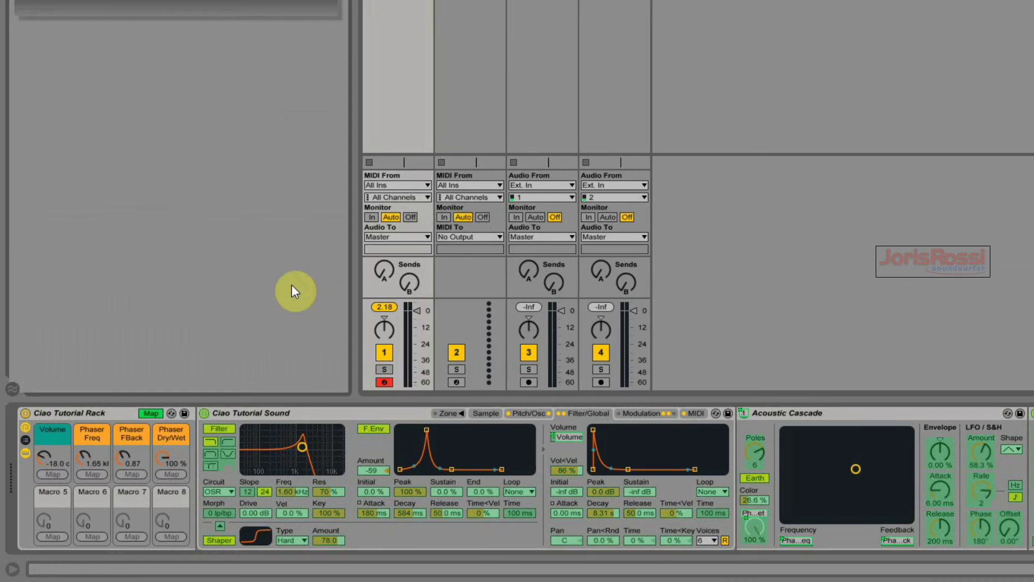
{"action": "left_click", "coordinate": [153, 413]}
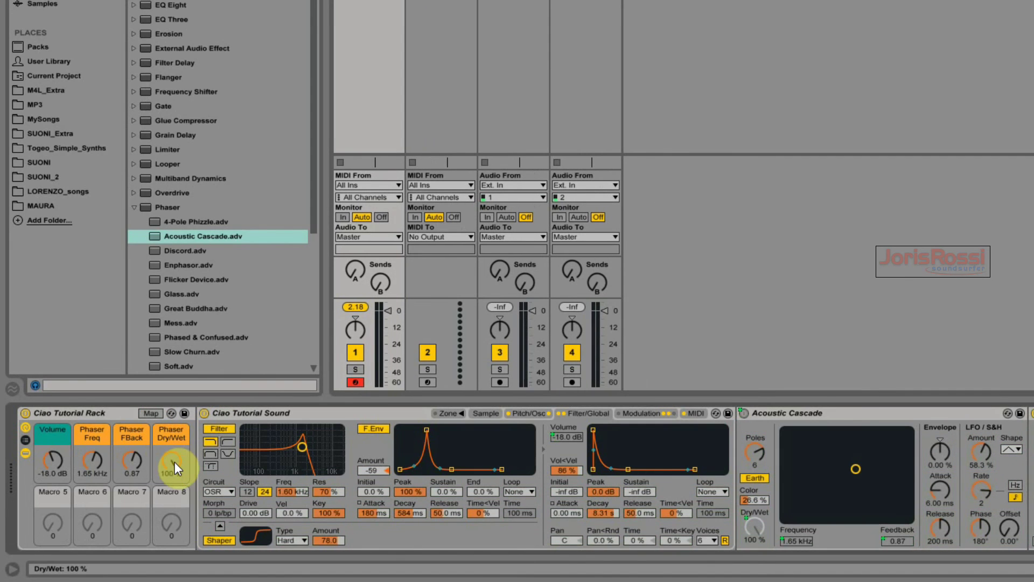
Test the Phaser Dry/Wet macro, leaving it at 100 %, and save the rack over the existing Ciao Tutorial Rack preset
{"action": "left_click_drag", "start_coordinate": [173, 458], "coordinate": [173, 458]}
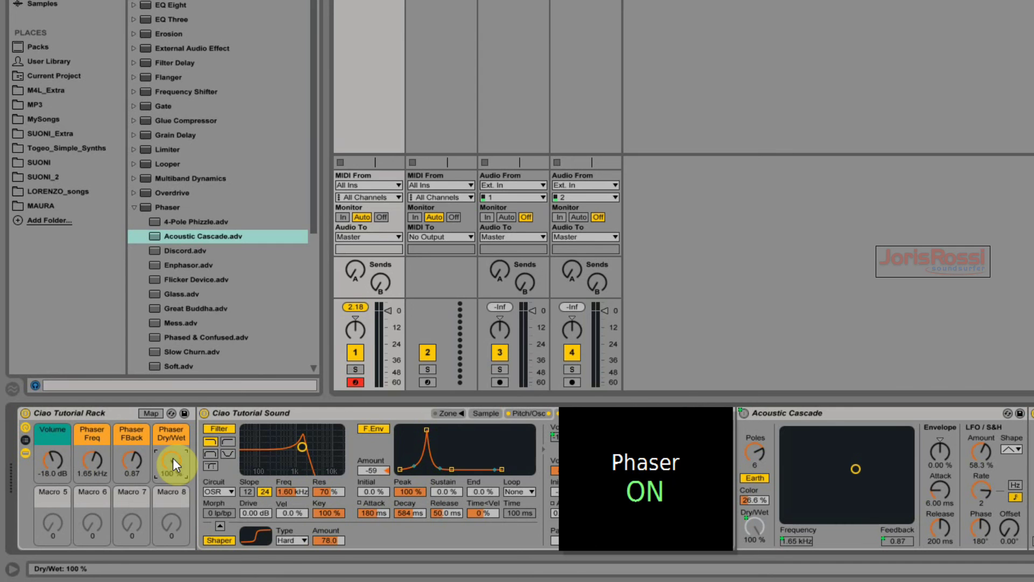
{"action": "left_click", "coordinate": [184, 413]}
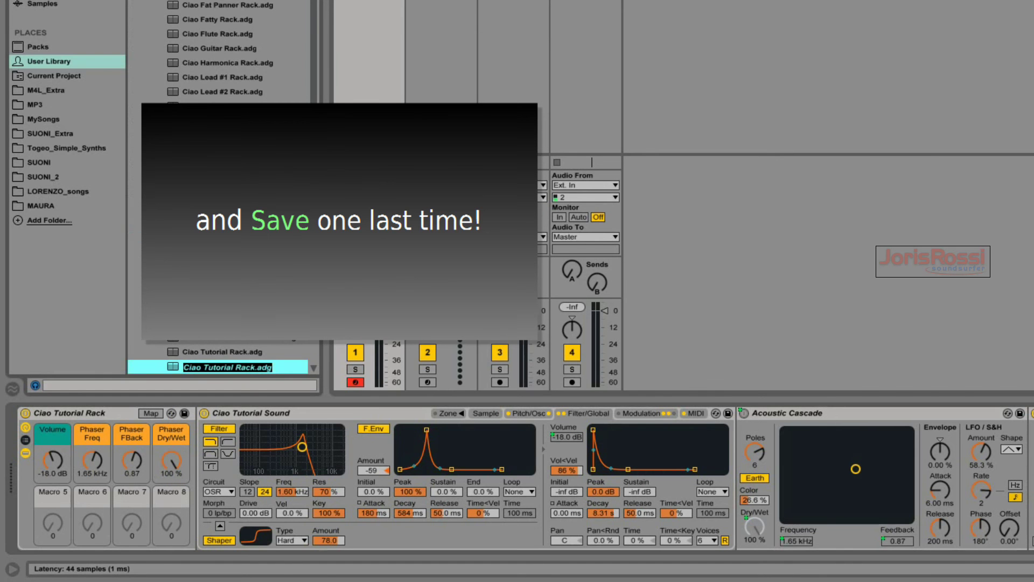
{"action": "key", "text": "Return"}
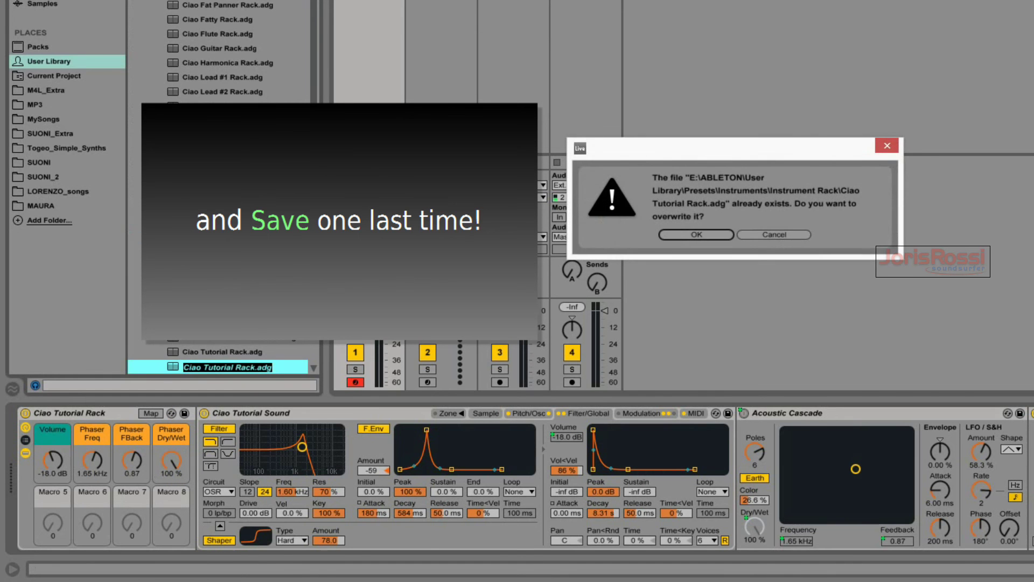